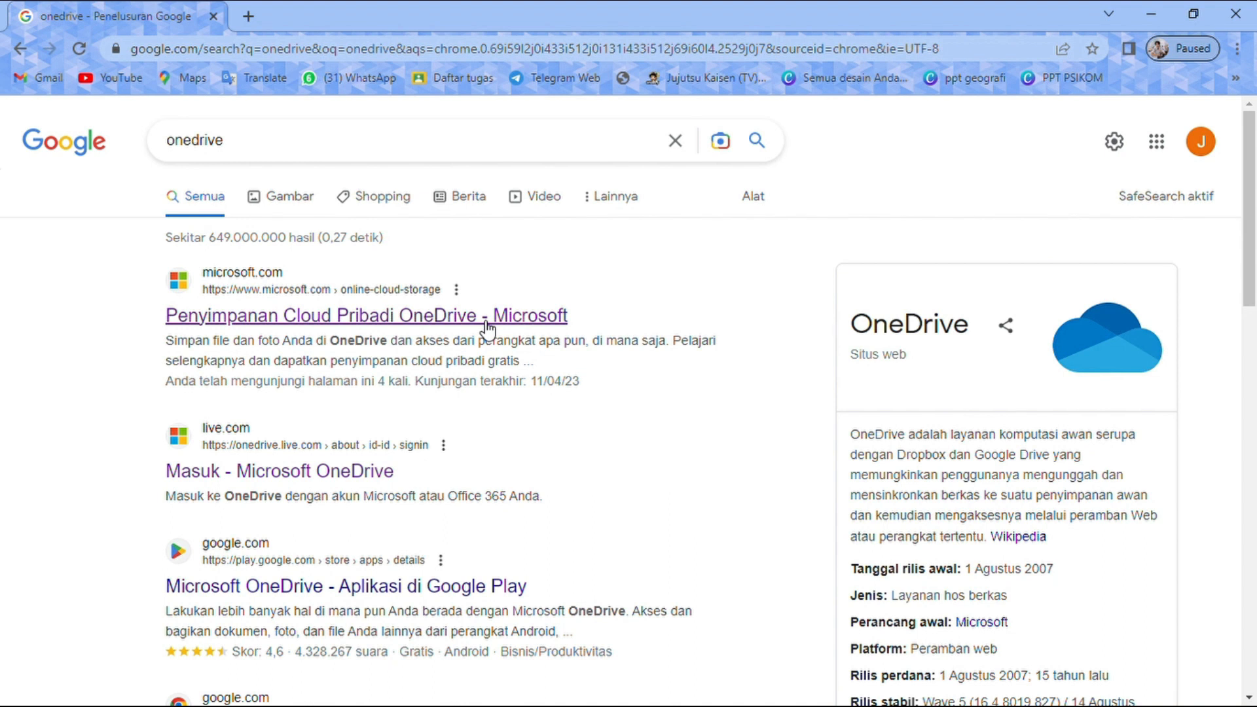
Step: Open Microsoft's OneDrive personal cloud storage page from the results and choose 'Buat akun gratis'
click(483, 326)
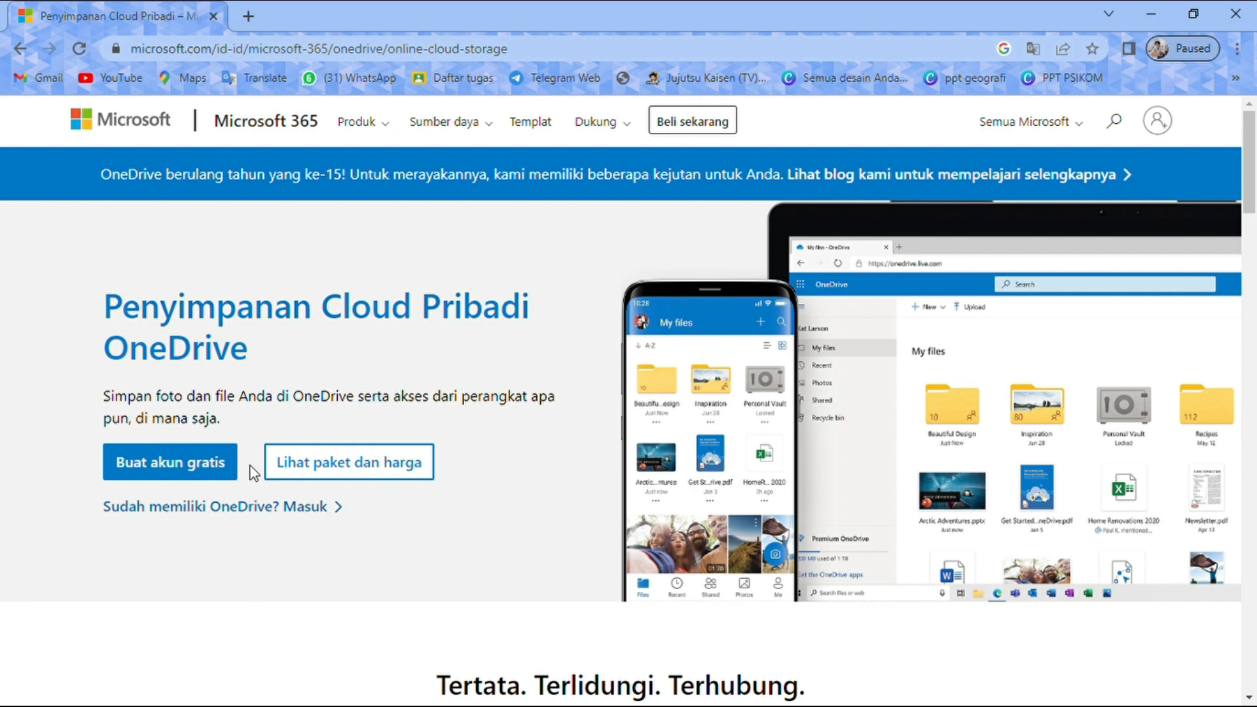
click(230, 466)
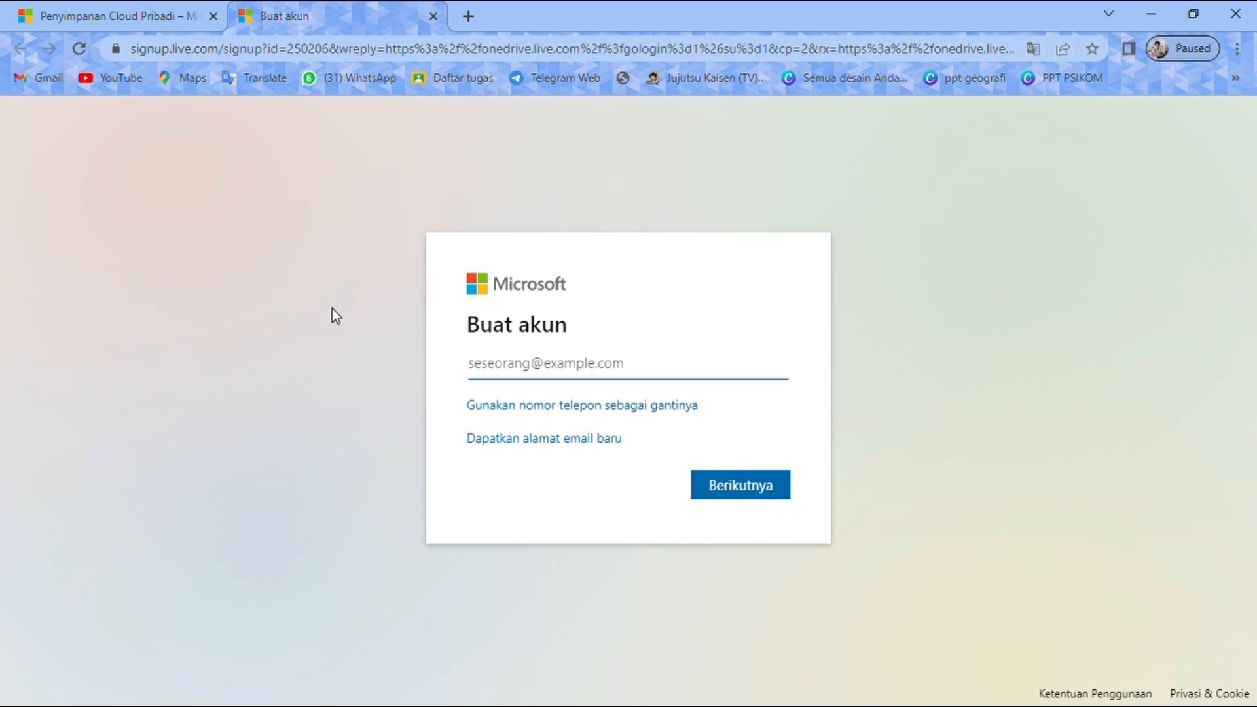
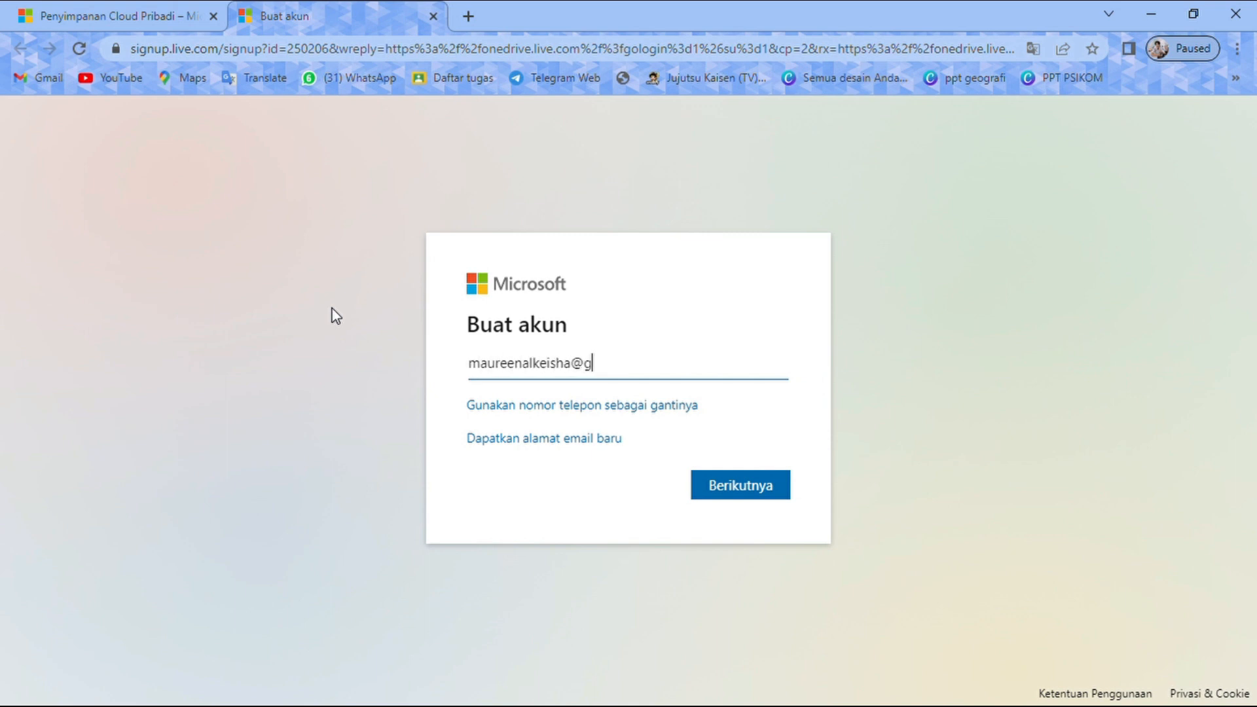
Step: Enter the account's e-mail address and a new password
key(Return)
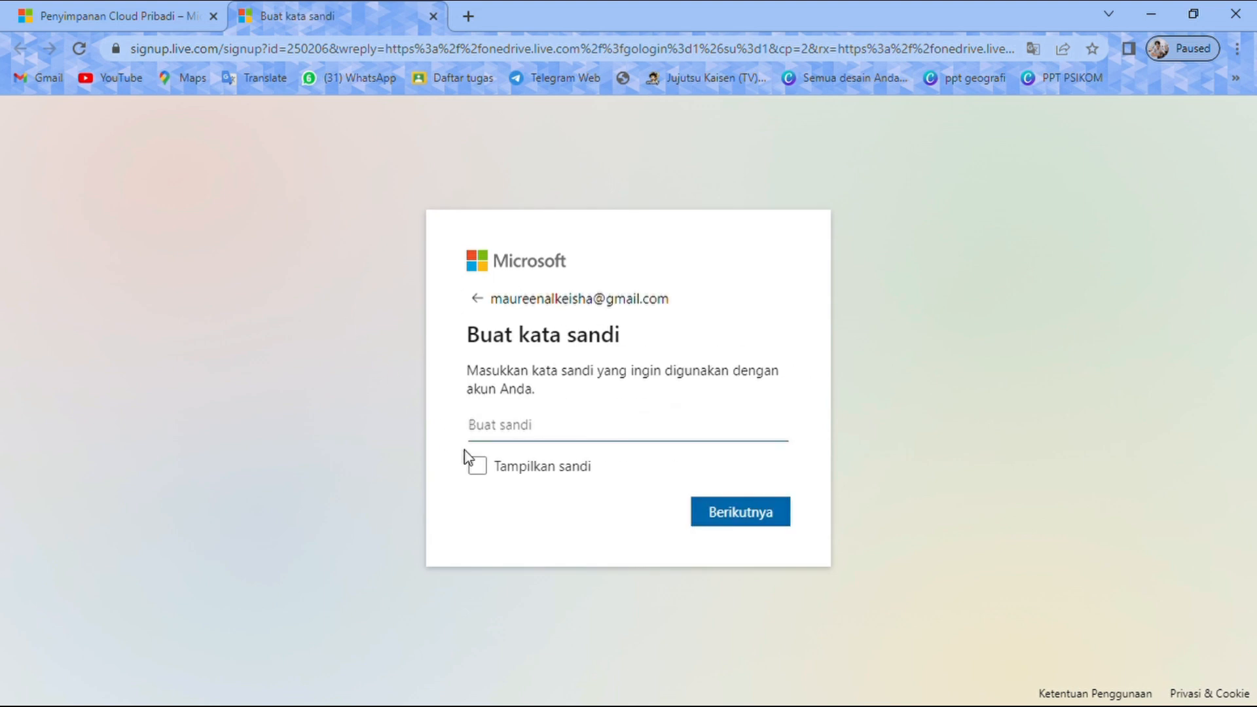
text(•••••••••••)
key(Return)
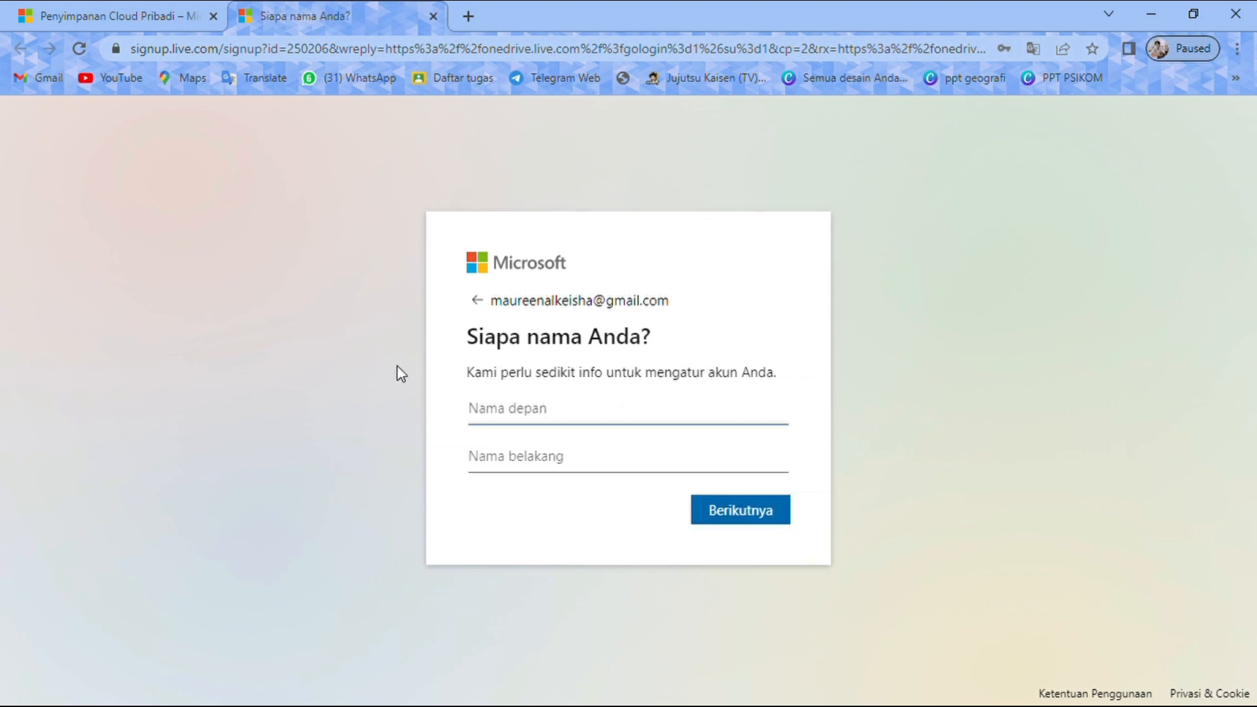
Step: Fill in the first and last name and the birth date
text(Keisha)
click(636, 451)
click(734, 499)
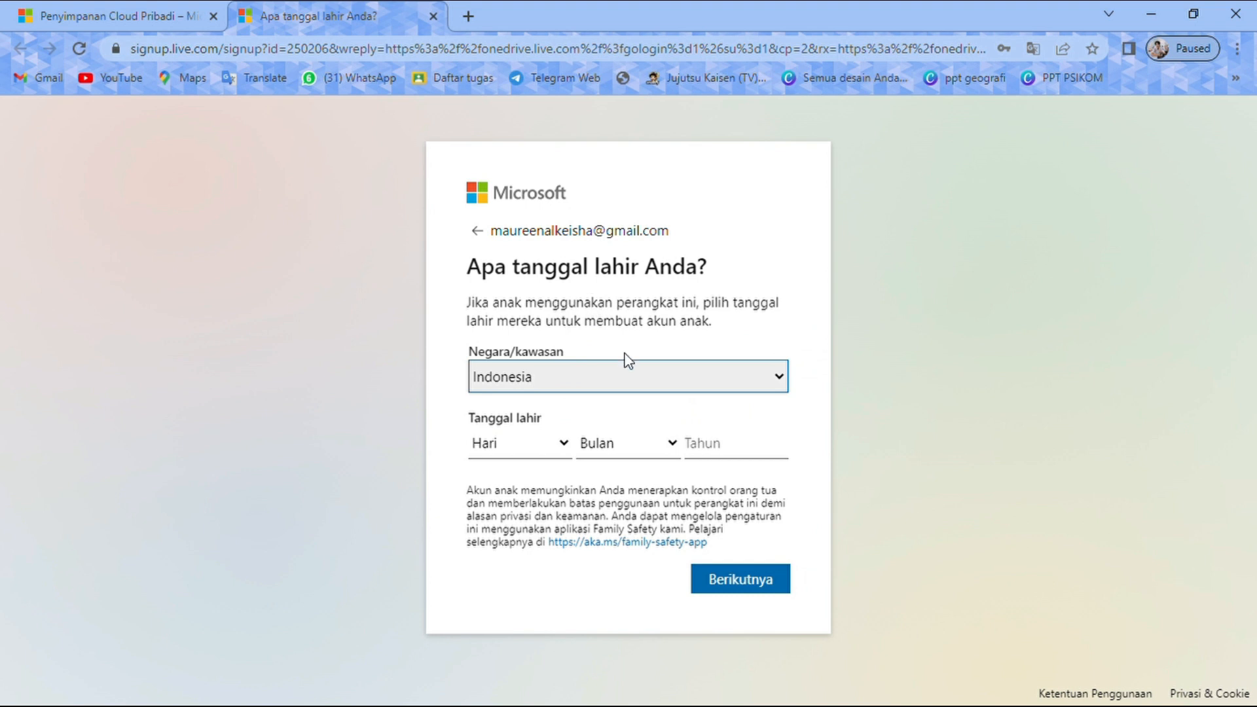
click(565, 440)
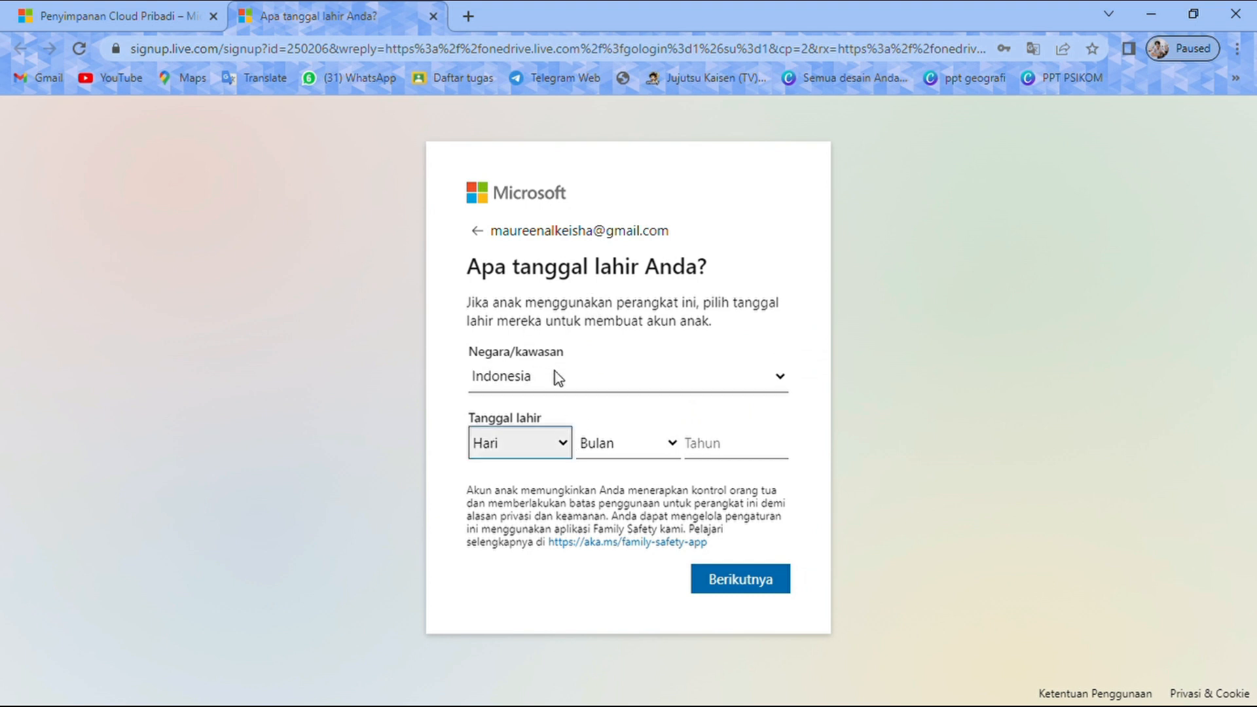
text(22)
key(Tab)
key(o)
key(Tab)
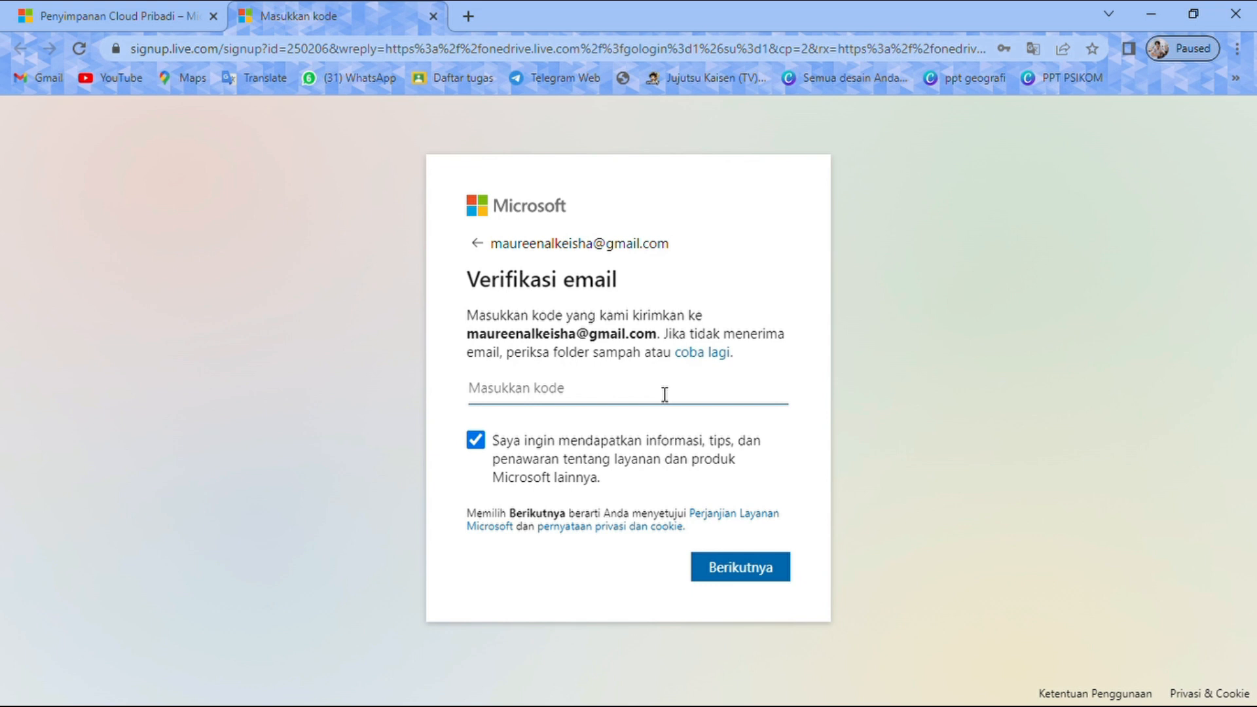
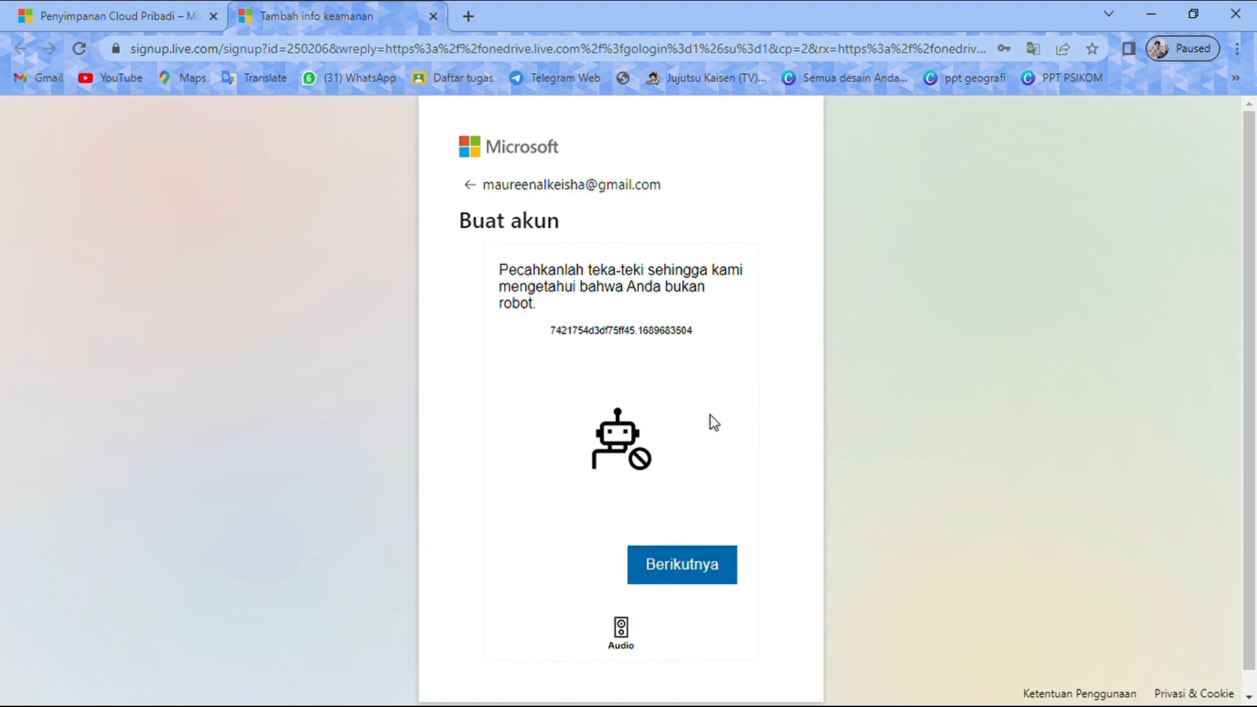
Step: Enter the e-mailed verification code, pass the robot check, and decline staying signed in
click(688, 573)
click(651, 506)
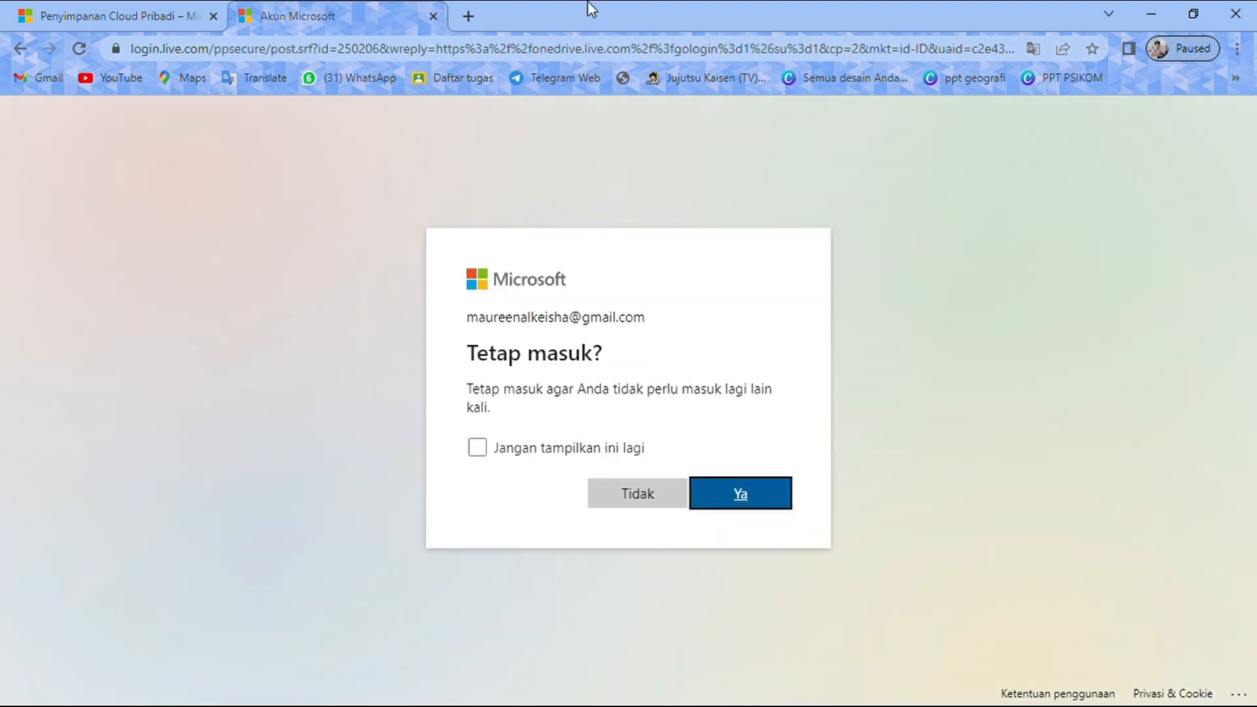
click(680, 499)
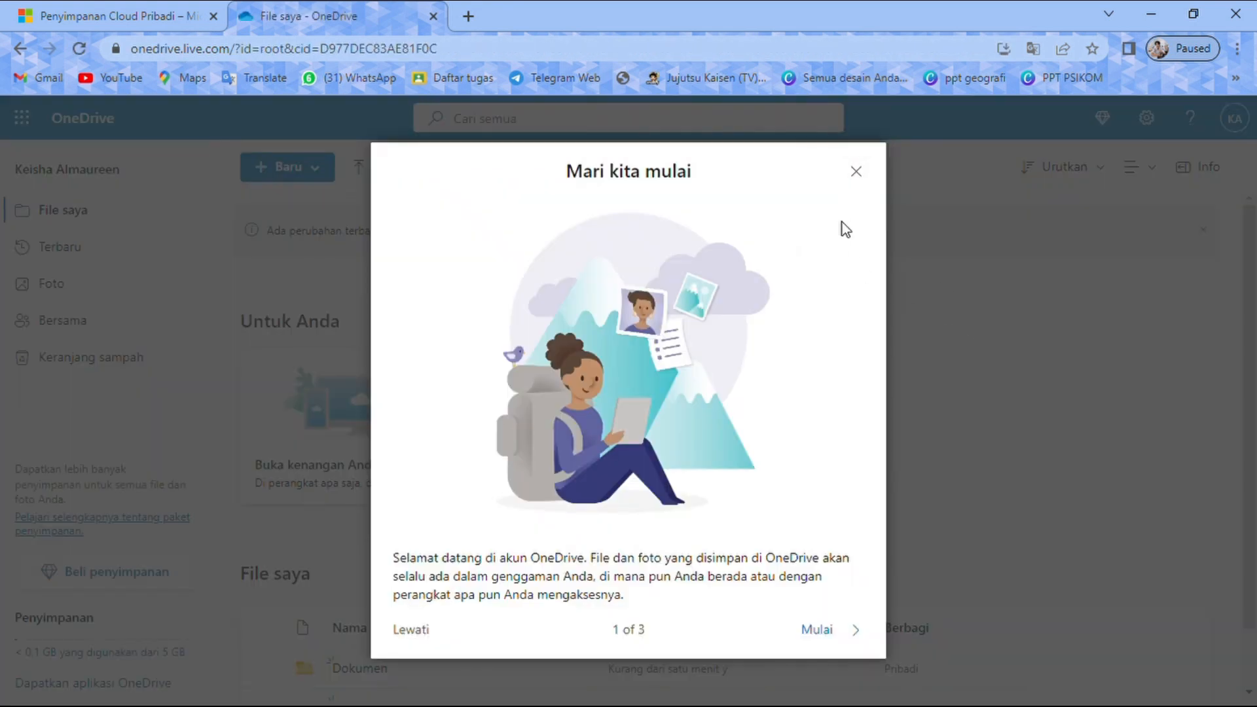
Step: Dismiss the welcome tour and Microsoft 365 Basic offer, then upload KATA BERANTAI.docx
click(871, 173)
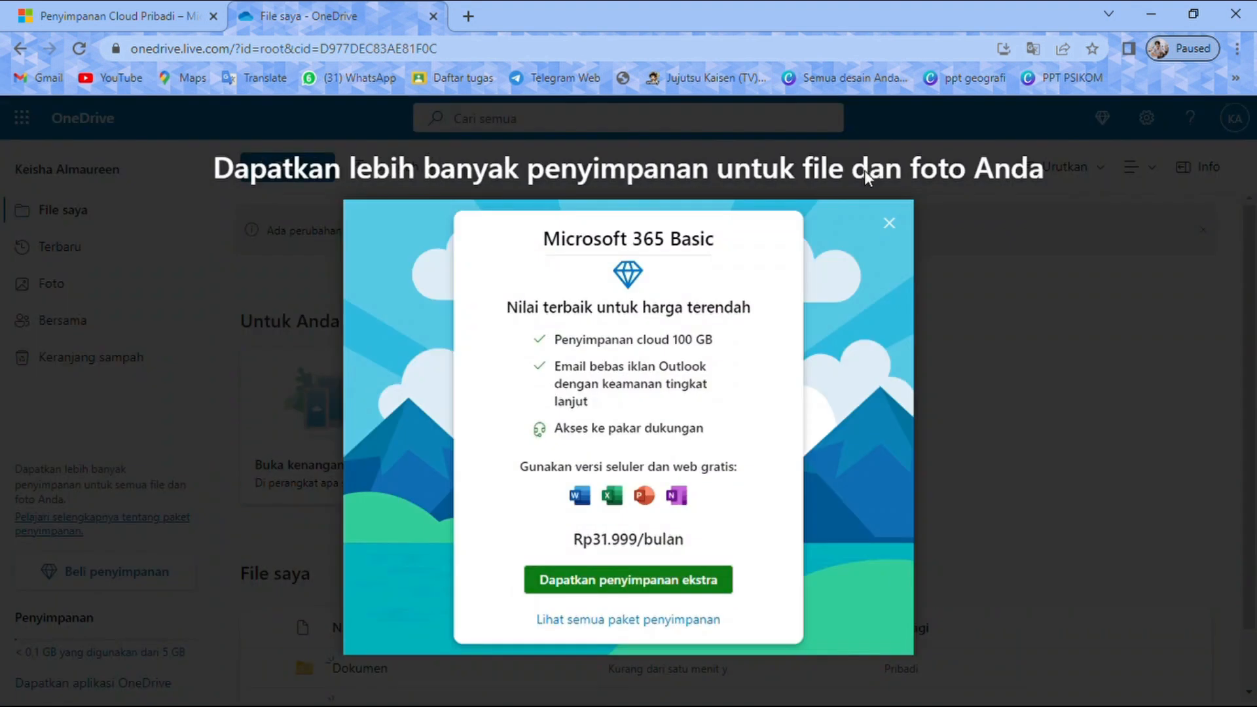
click(889, 224)
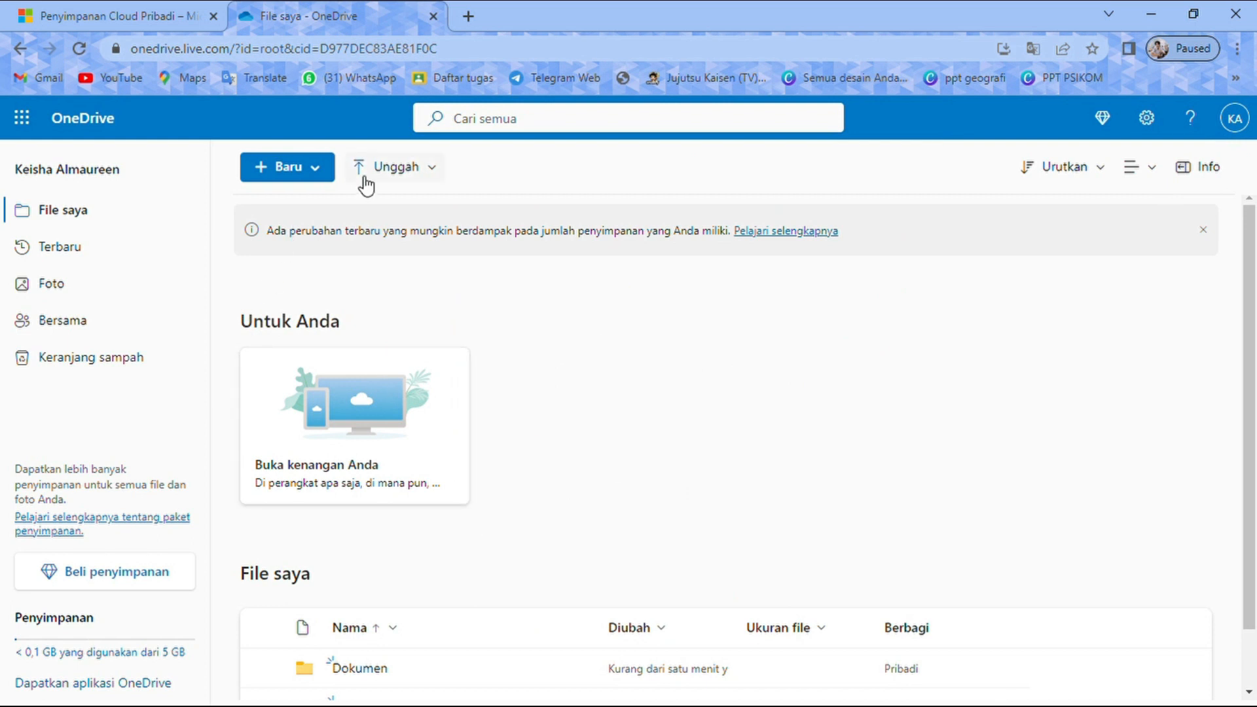
click(403, 175)
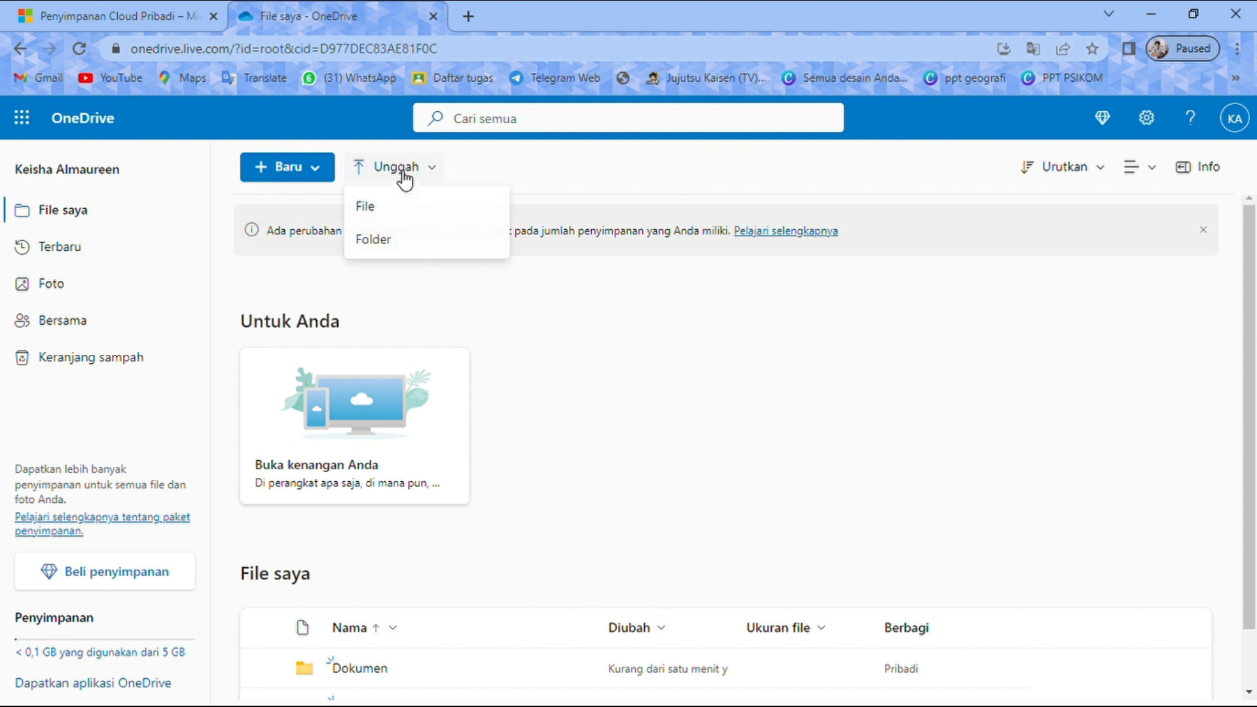
click(403, 216)
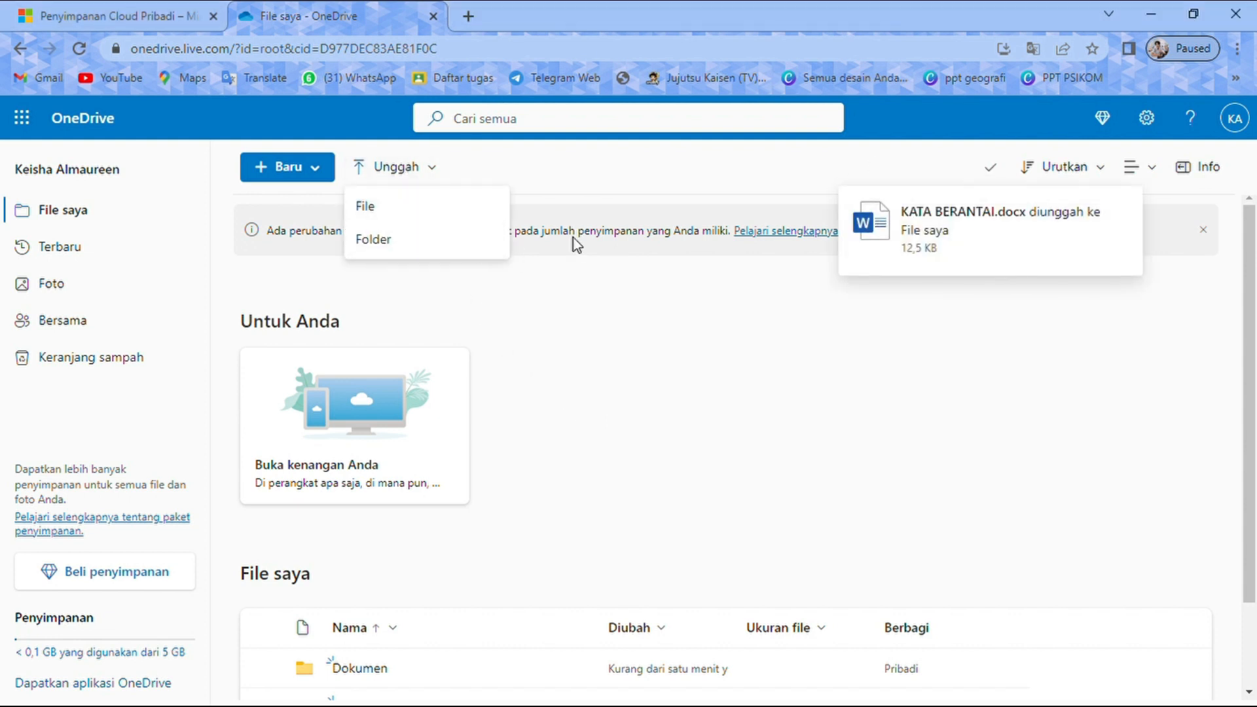
Step: Upload the Zoom folder with its 3 files
click(440, 253)
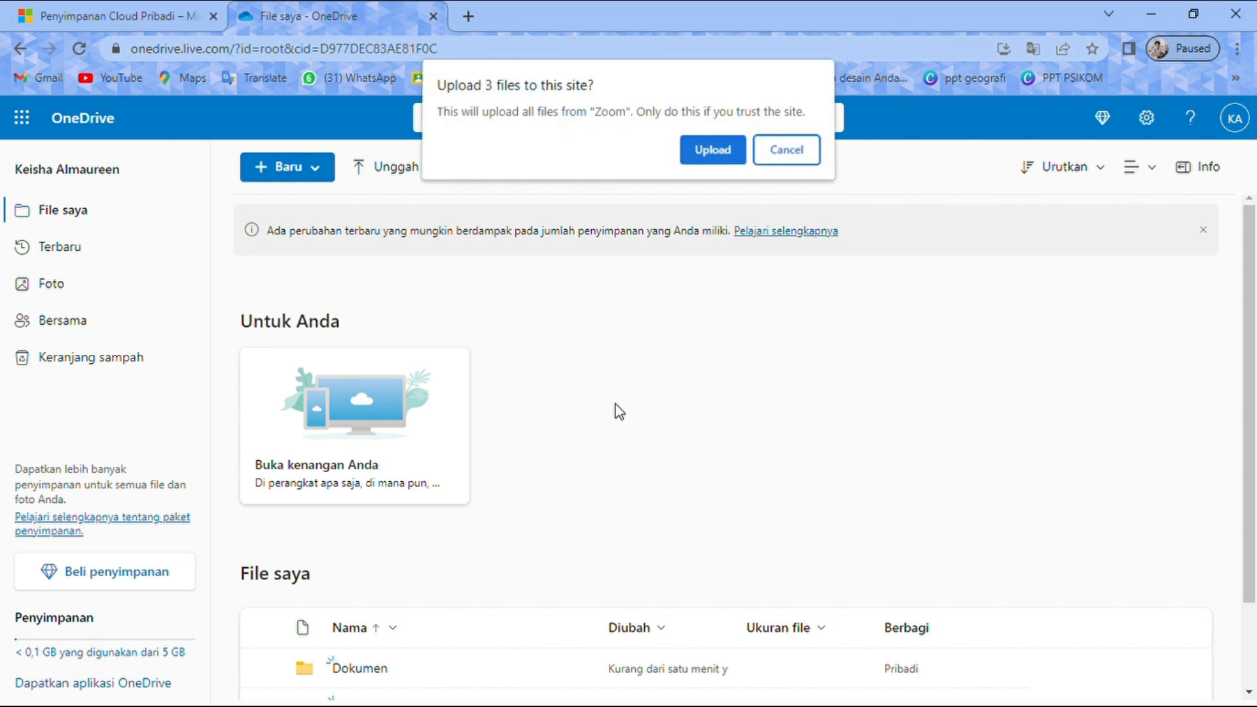
click(714, 147)
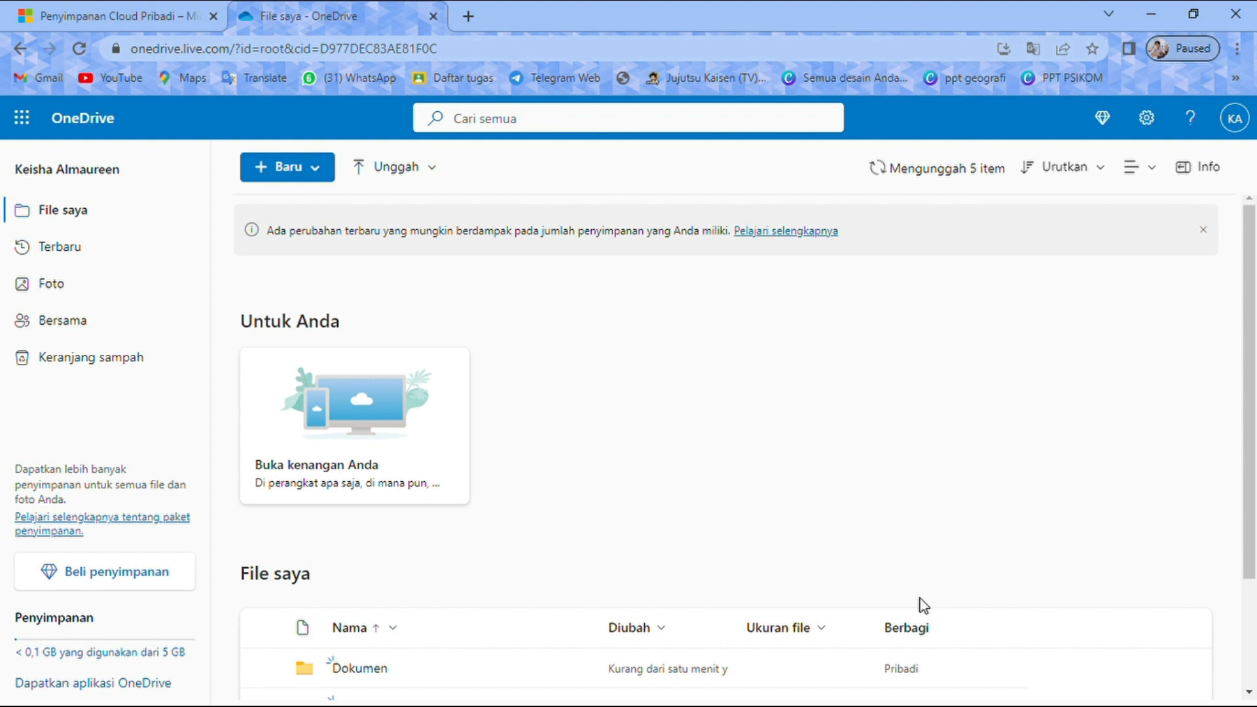
scroll(917, 599, down, 3)
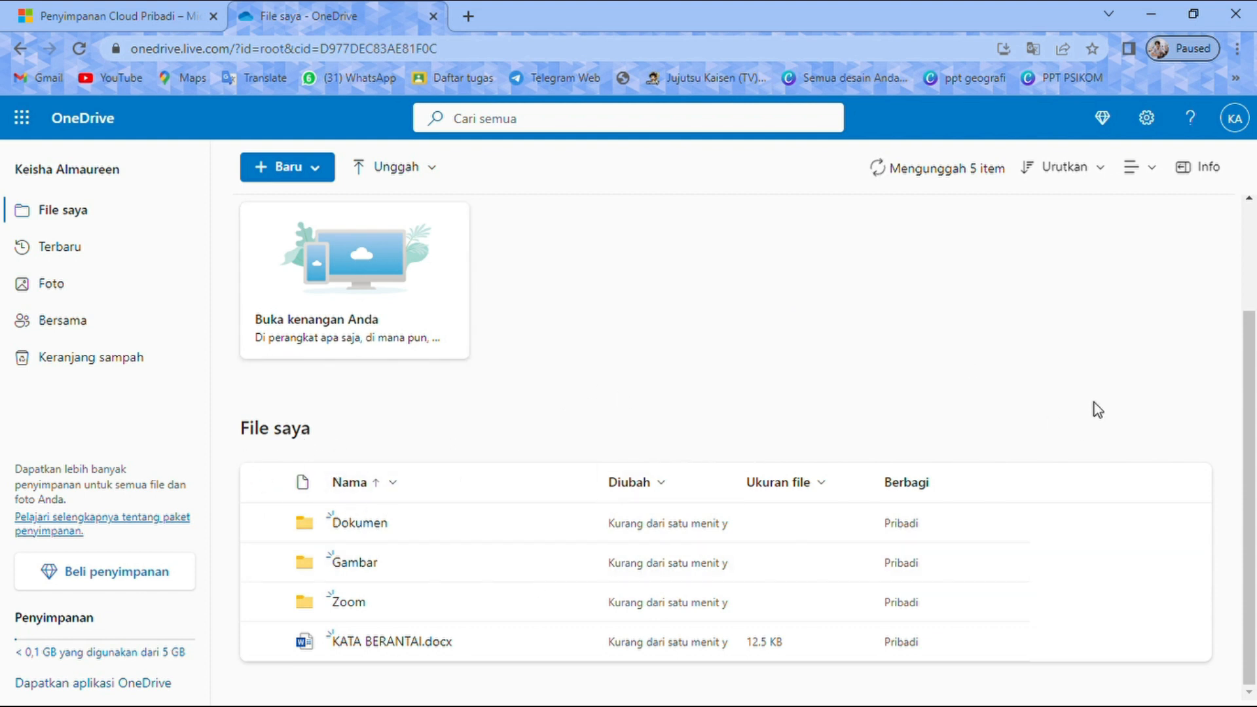
Step: Sort My files by modified date, then switch back to sorting by name
click(1074, 172)
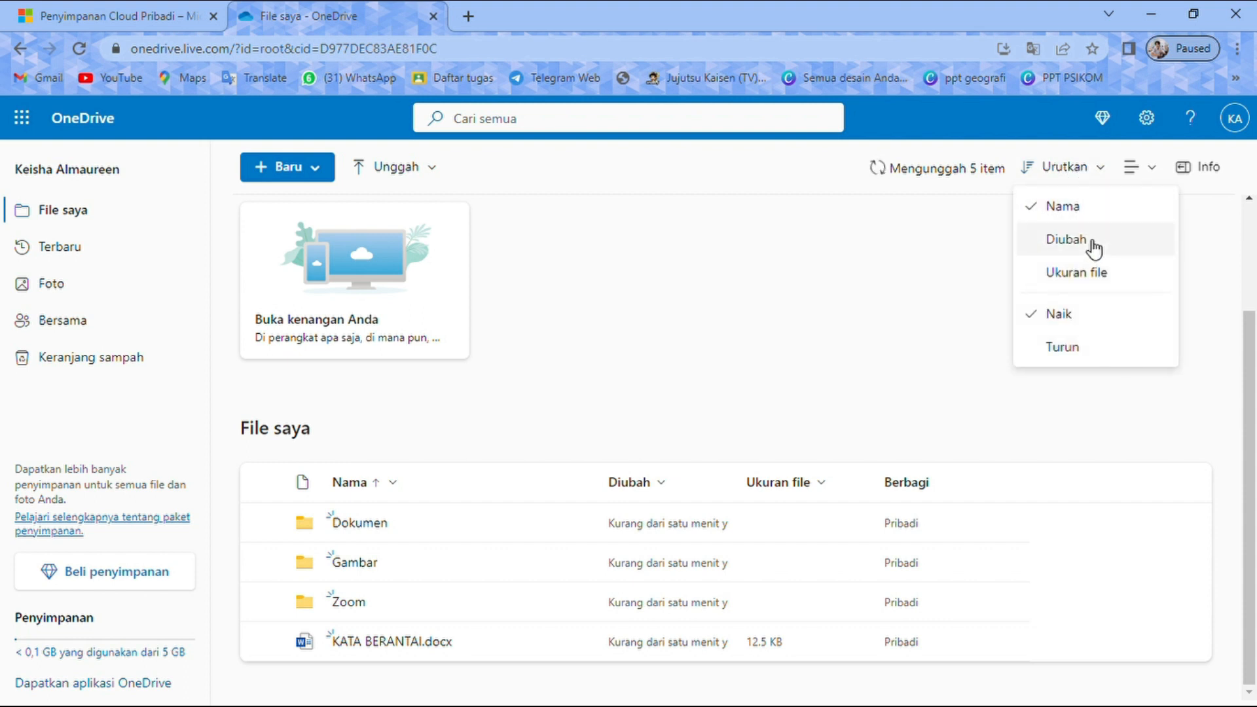
click(1068, 215)
click(1068, 172)
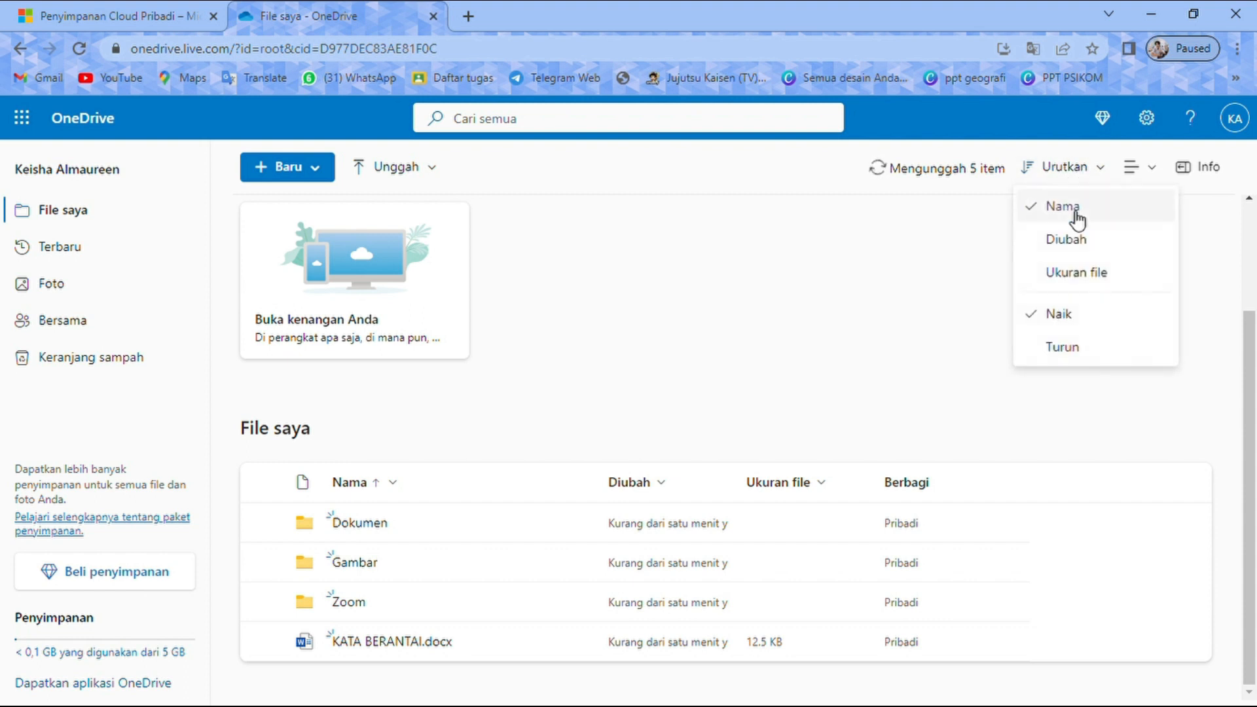
click(1082, 240)
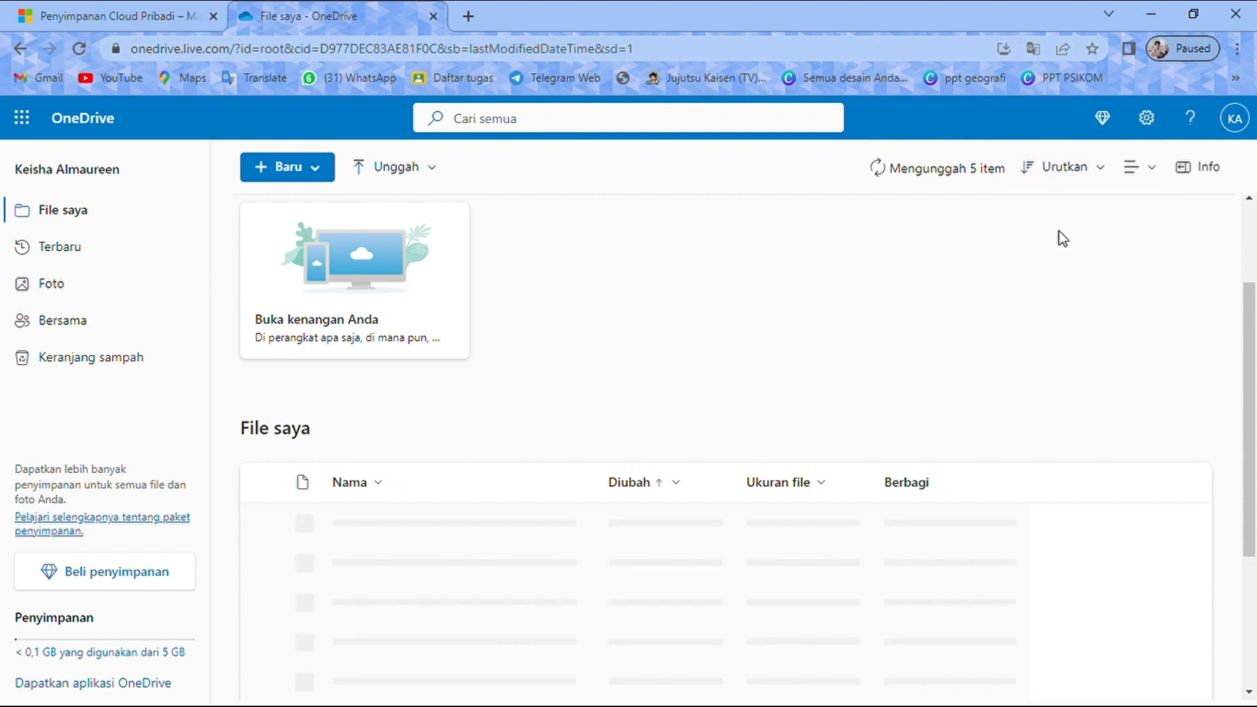
click(1064, 172)
click(1094, 275)
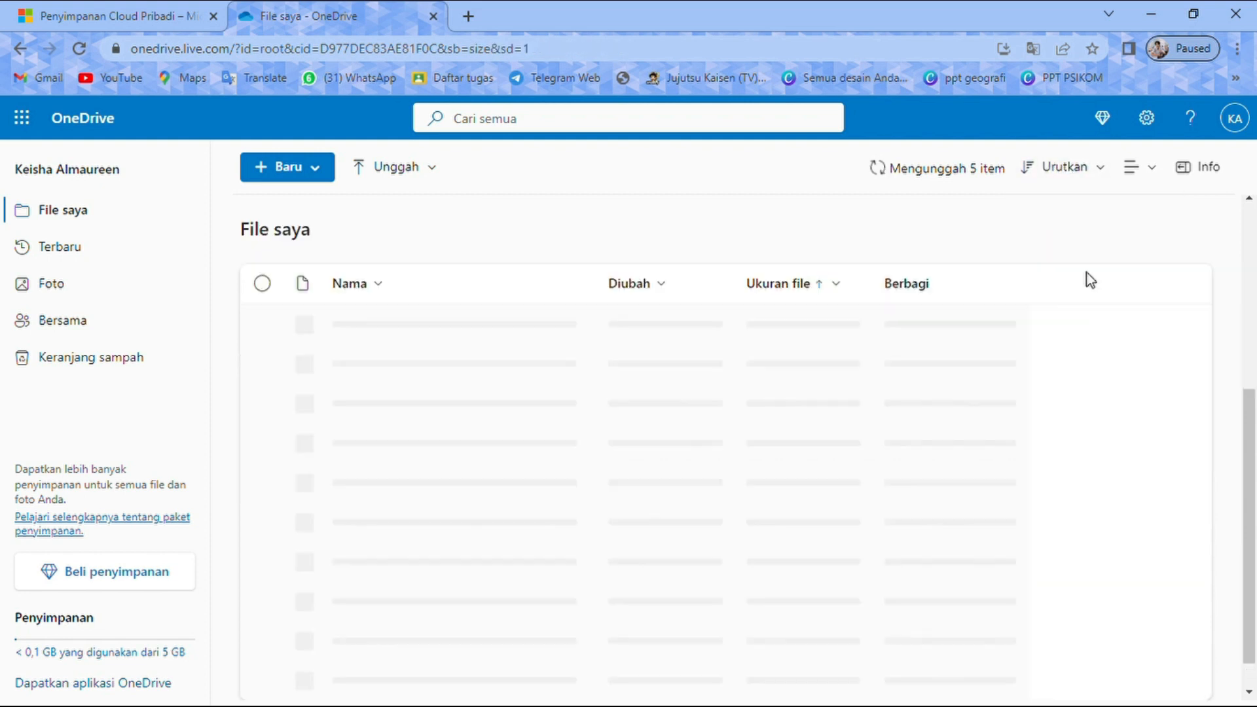
Step: Switch the file layout to compact rows, then back to tiles
click(1143, 168)
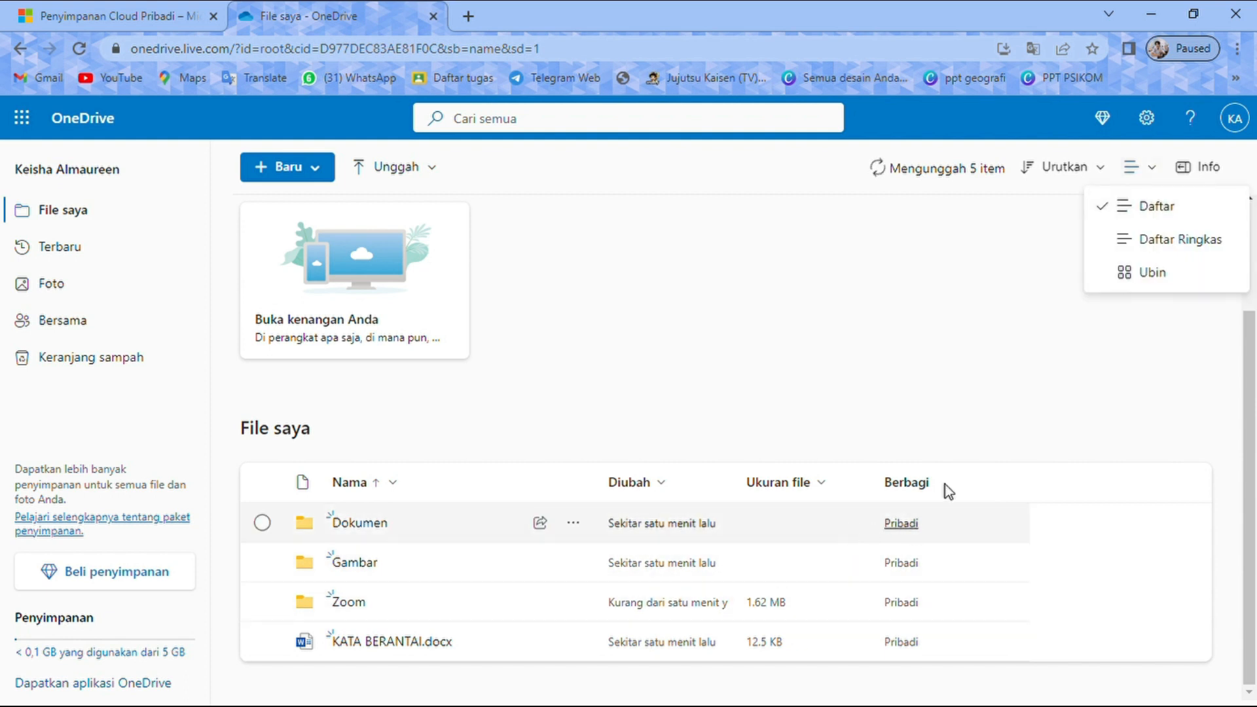
click(1136, 246)
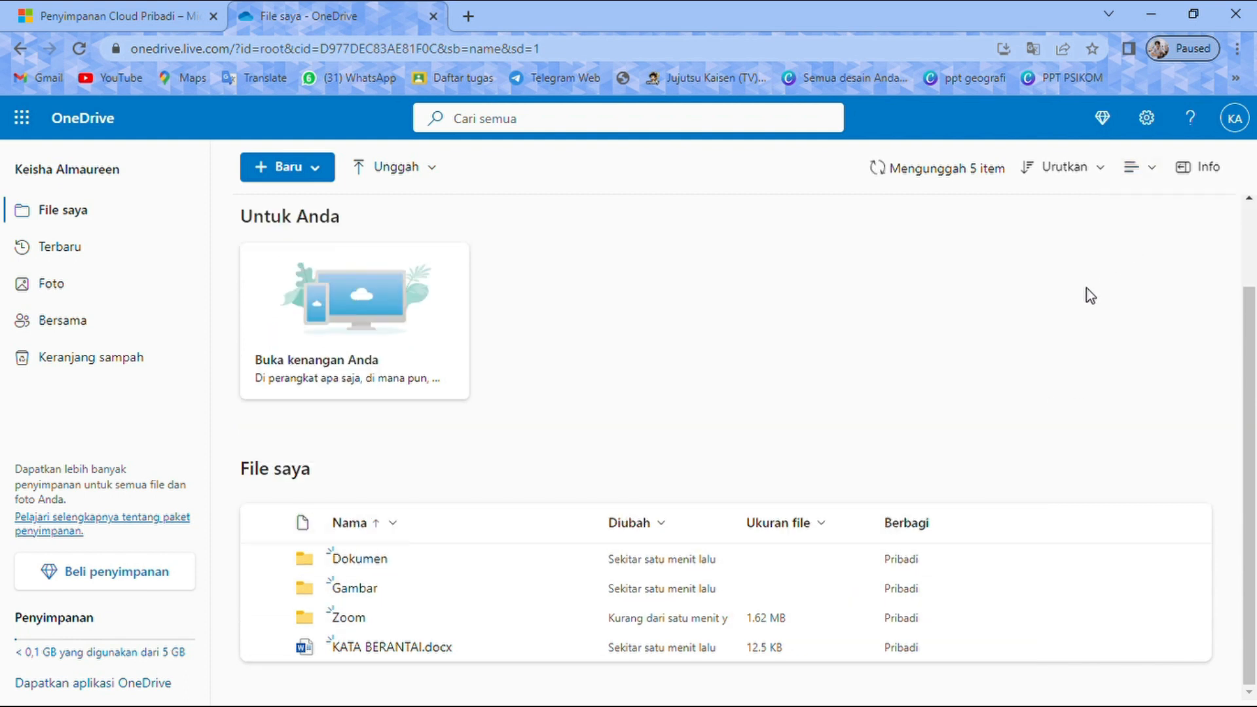
click(1064, 167)
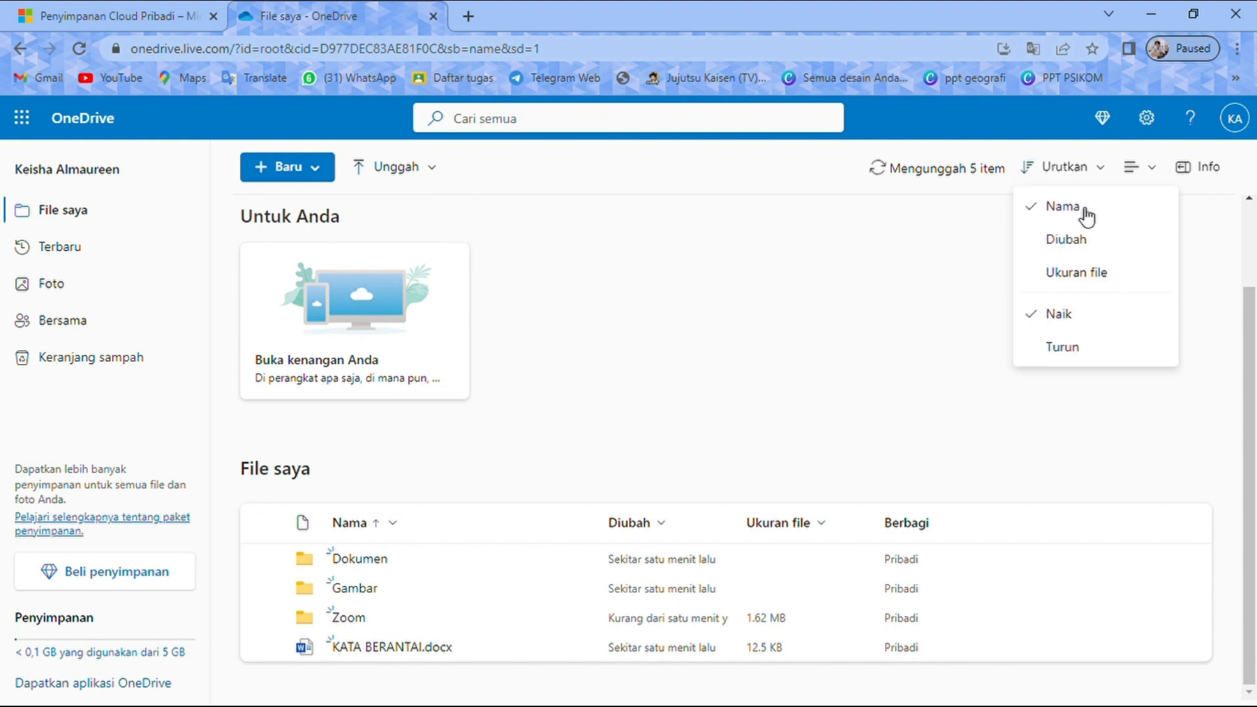
click(1143, 169)
click(1154, 274)
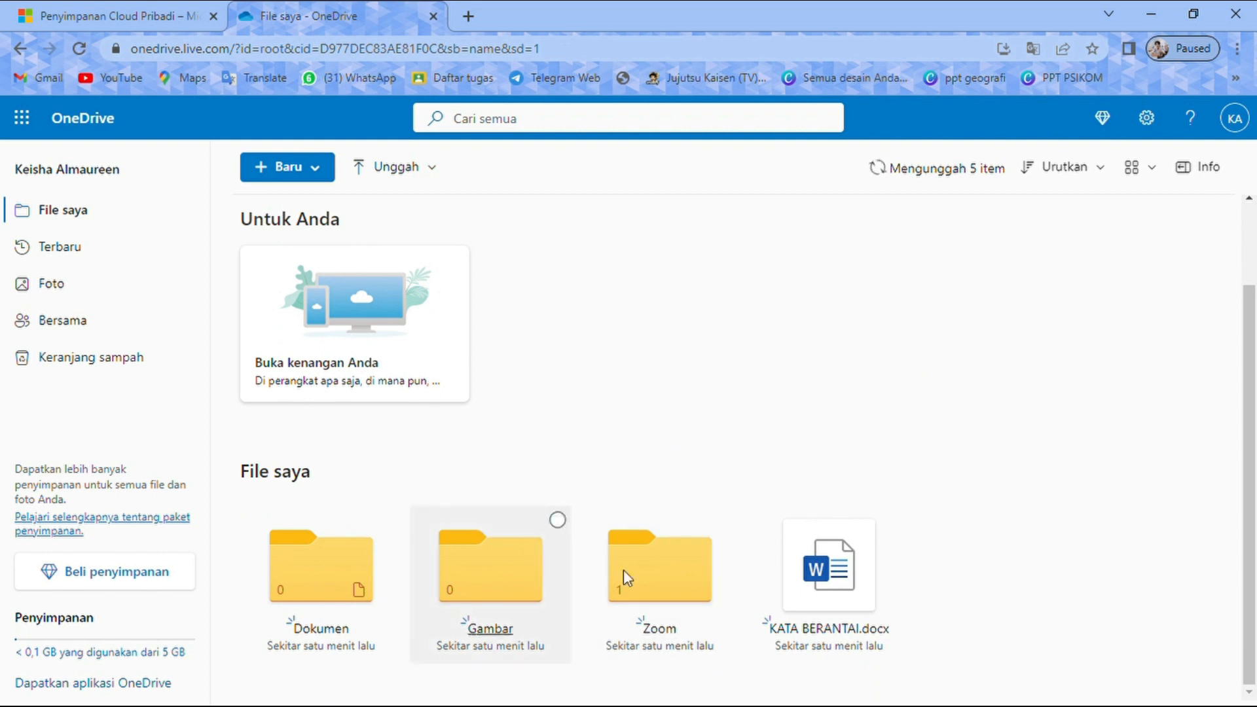
Step: Create a new folder named 'folder 1'
click(305, 171)
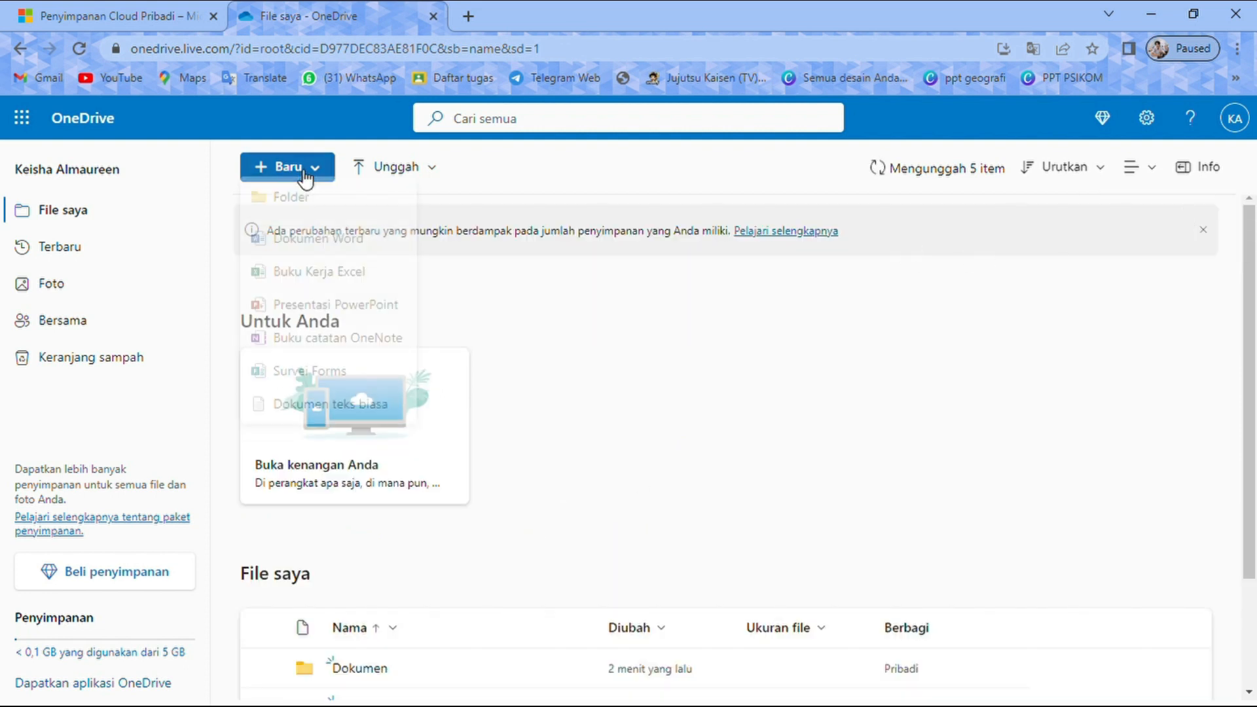
click(330, 207)
text(folder 1)
key(Return)
Step: Open folder 1 and bring up its Kirim tautan sharing dialog
scroll(871, 275, down, 3)
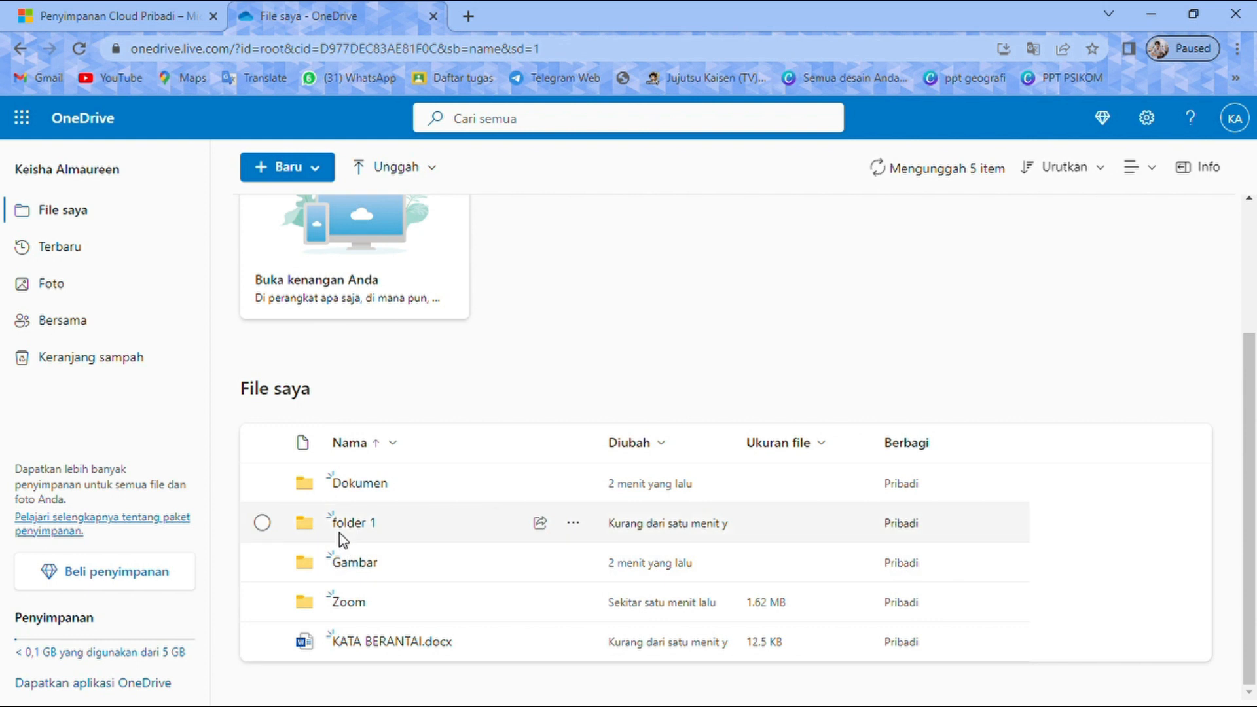
click(358, 537)
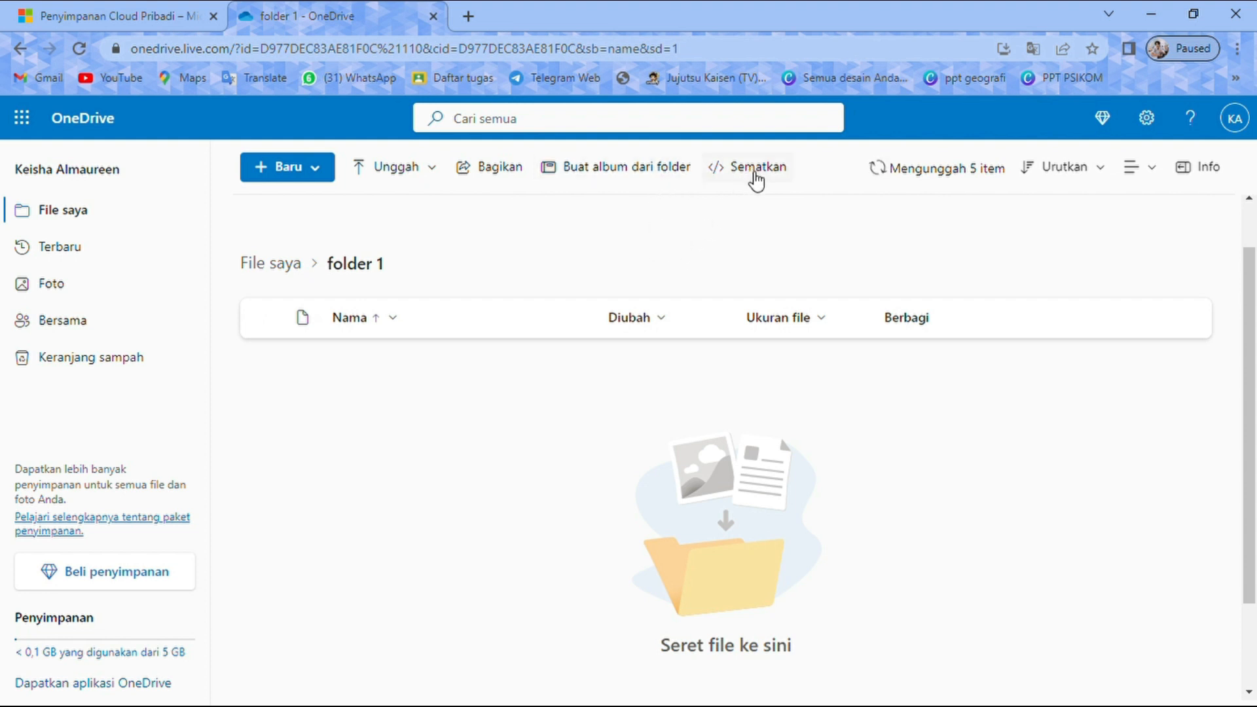
click(484, 175)
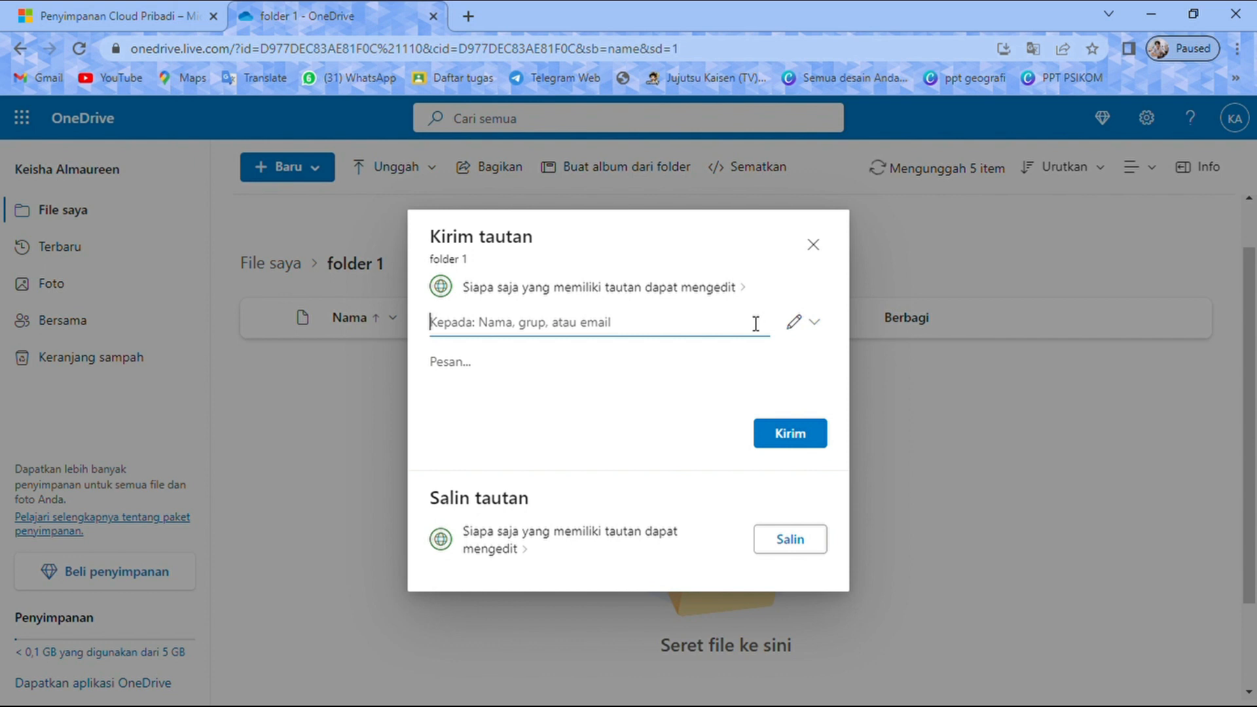
Step: Try the specific-people, anyone and expiry link options, then cancel and close sharing
click(631, 290)
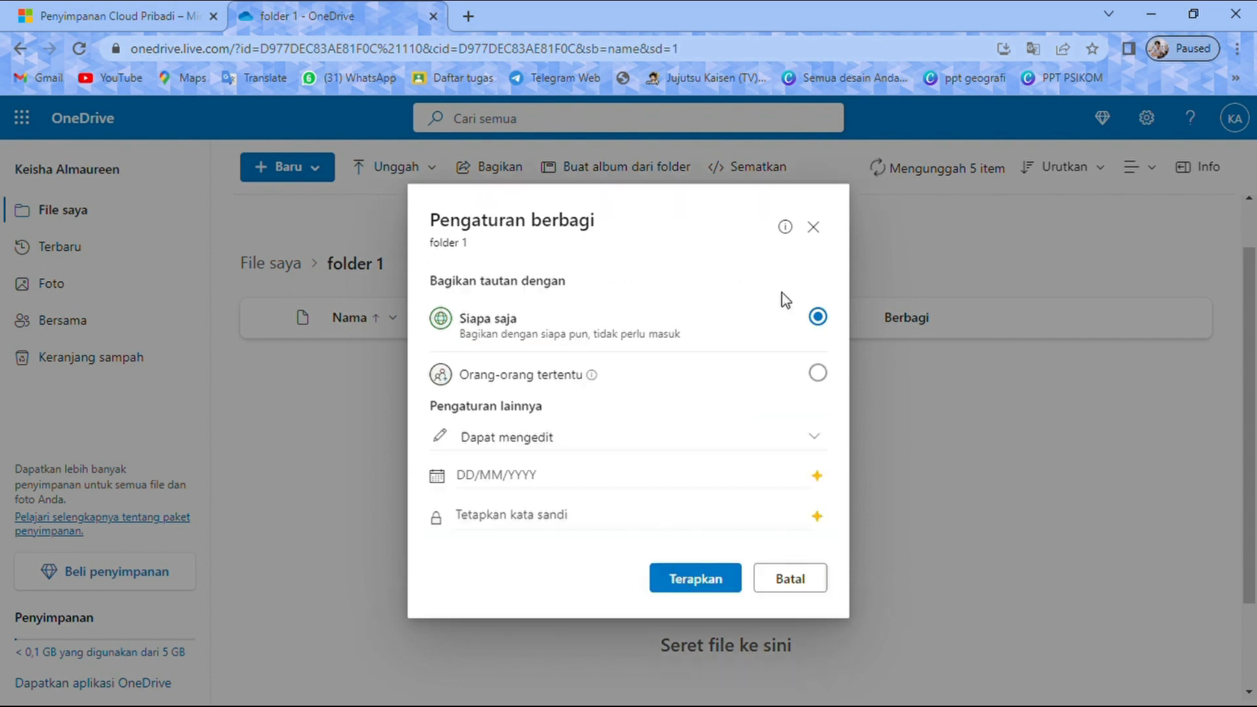
click(814, 440)
click(817, 374)
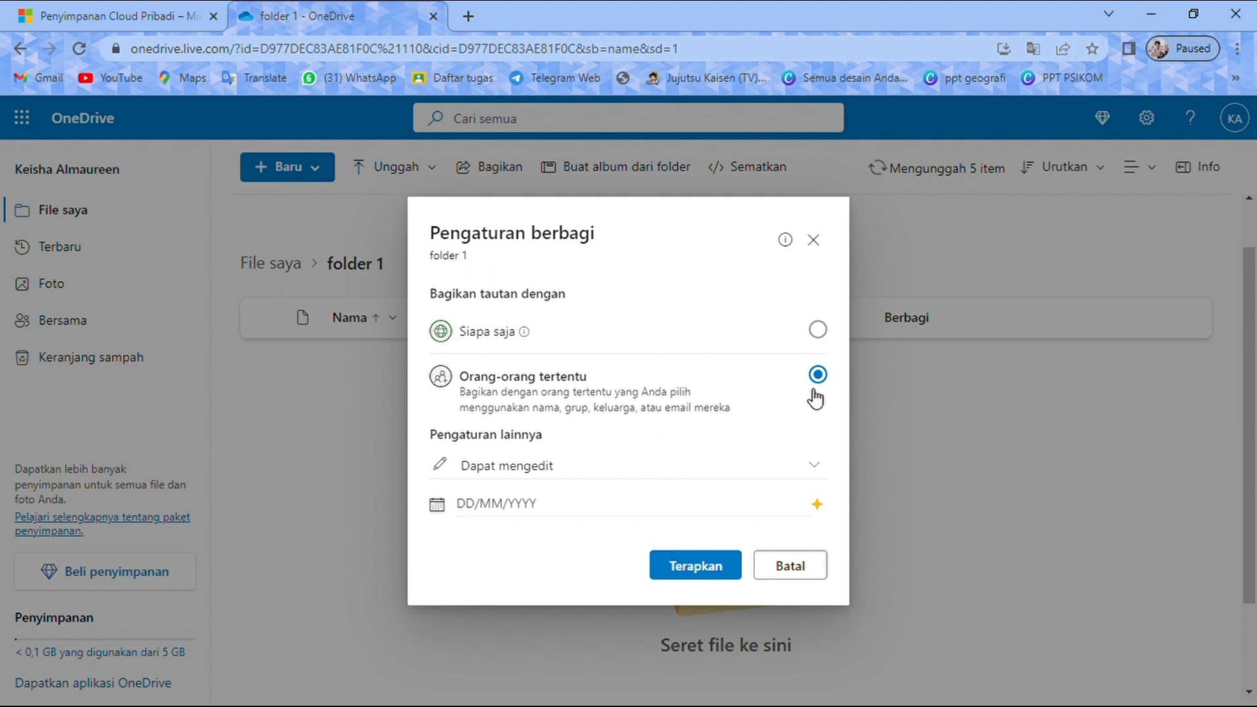
click(820, 327)
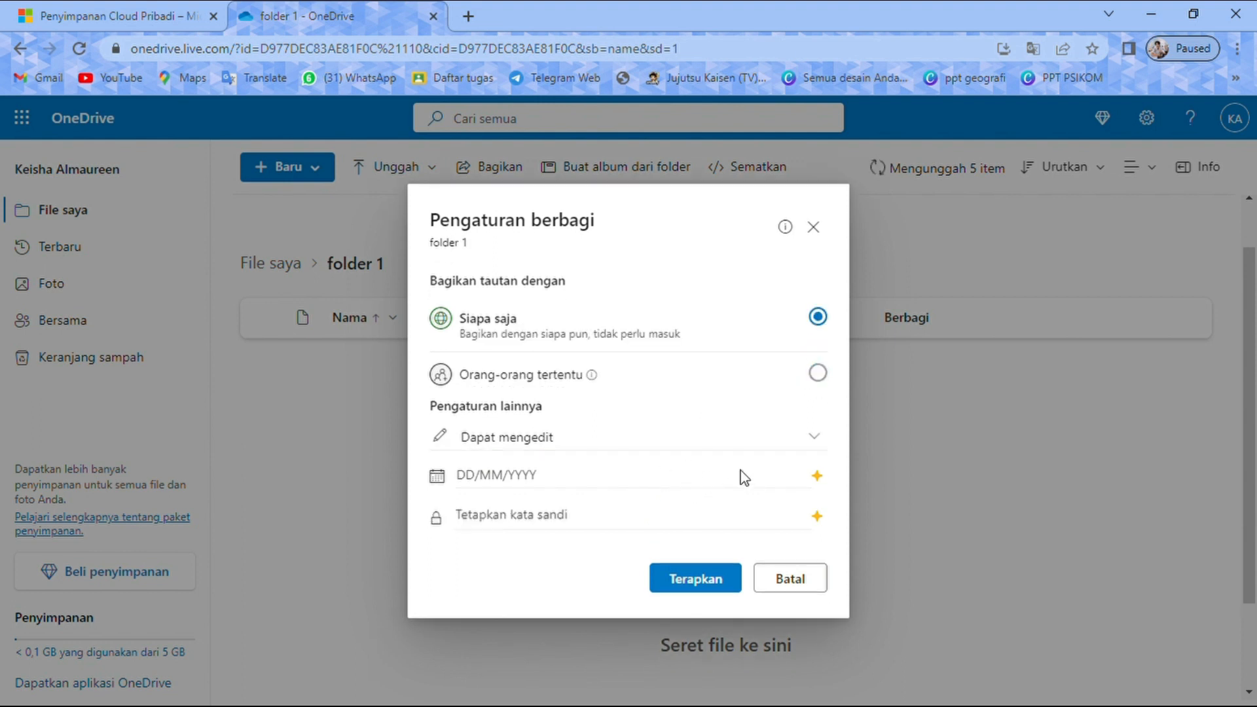
click(600, 481)
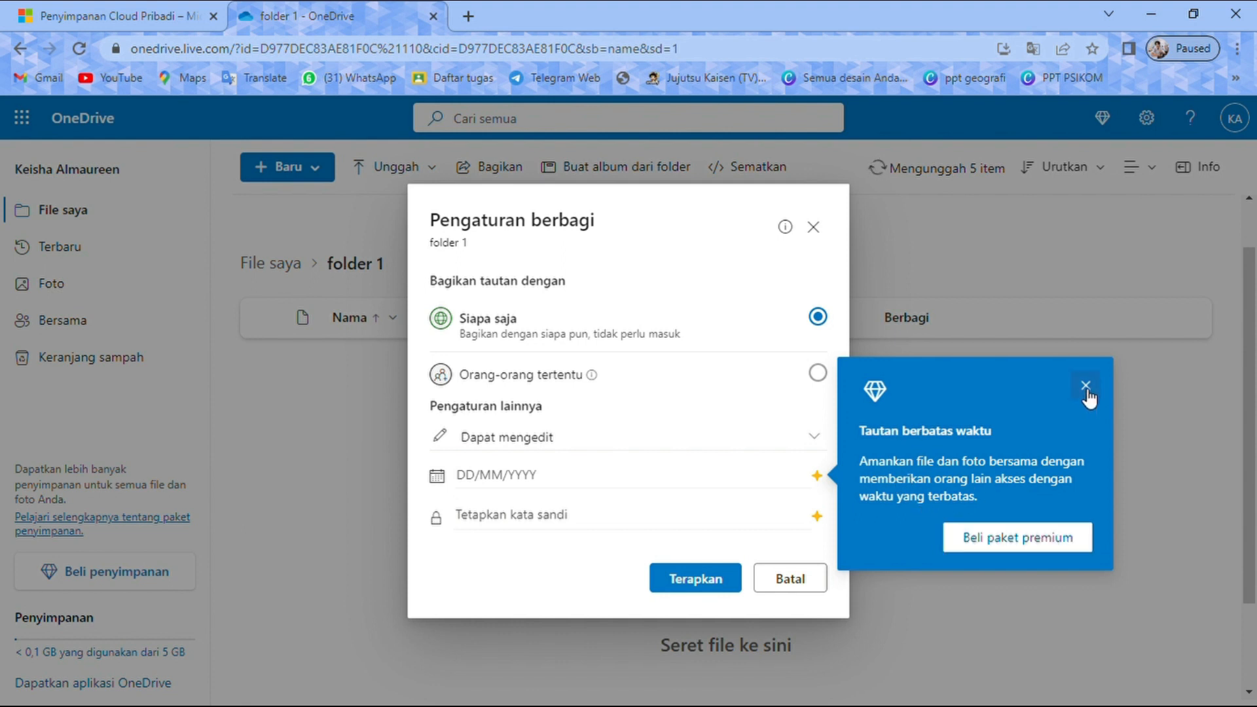
click(754, 521)
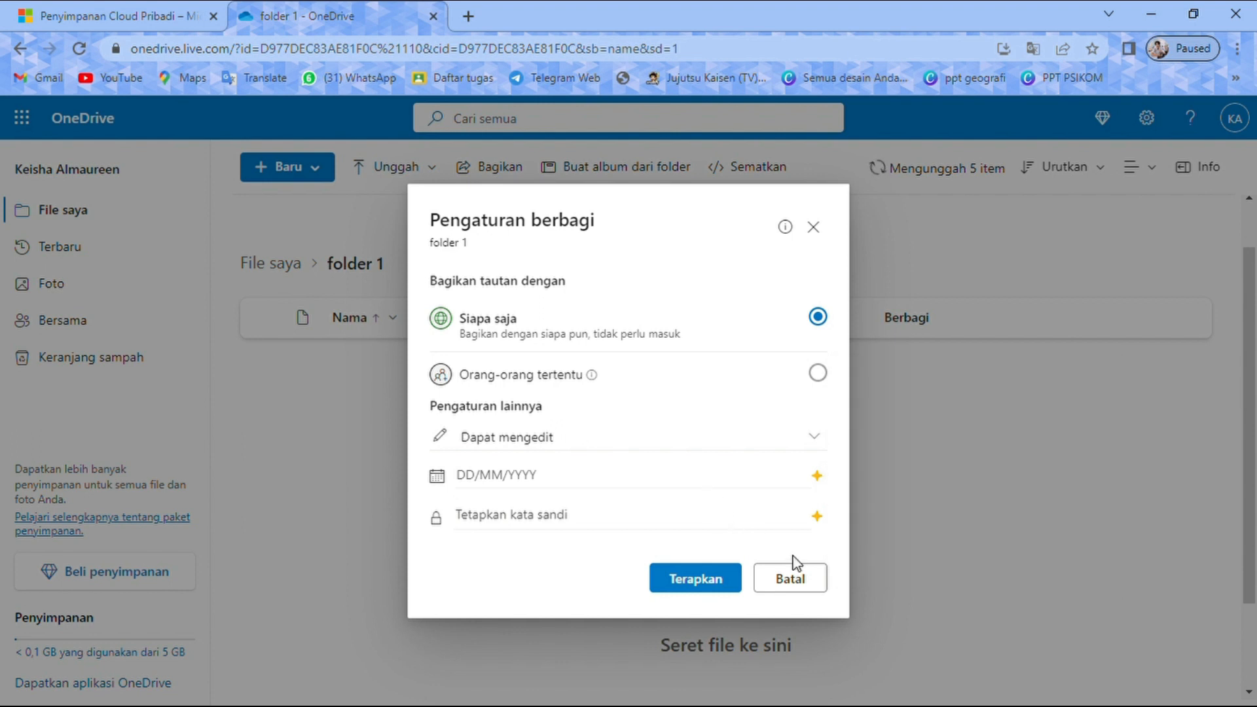
click(809, 587)
click(813, 245)
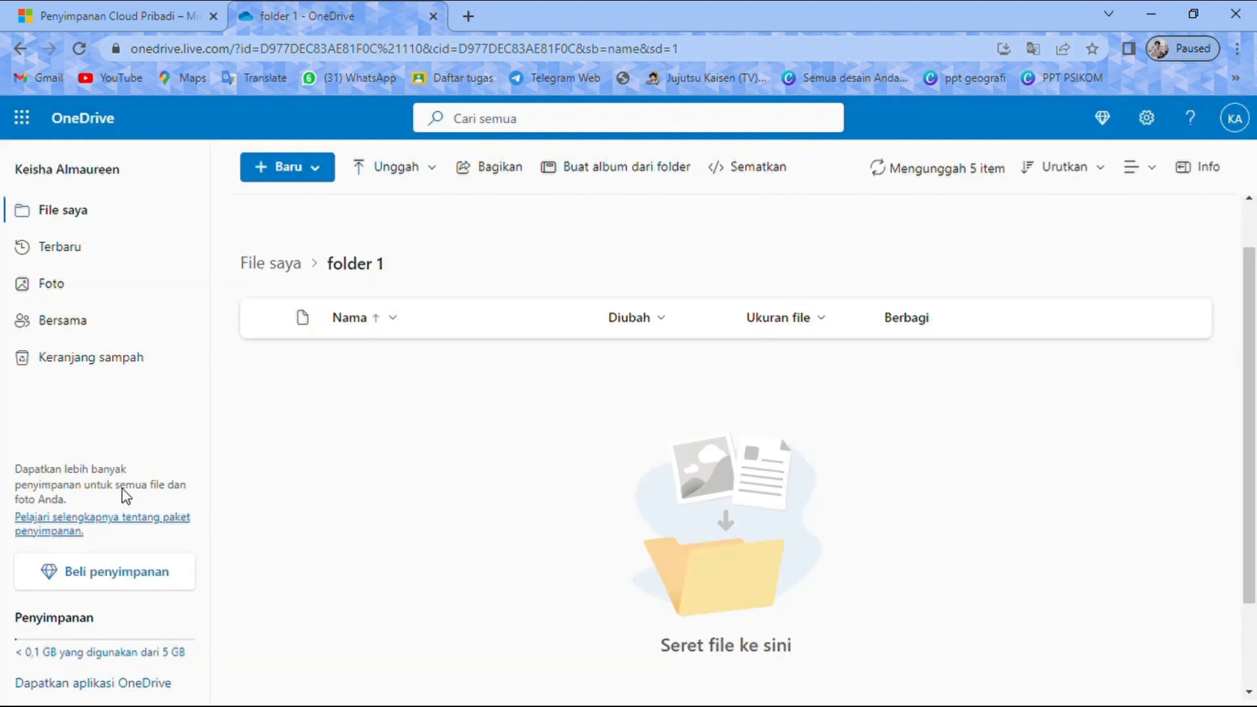
Step: Visit the empty Terbaru view, then move on to Foto
click(65, 249)
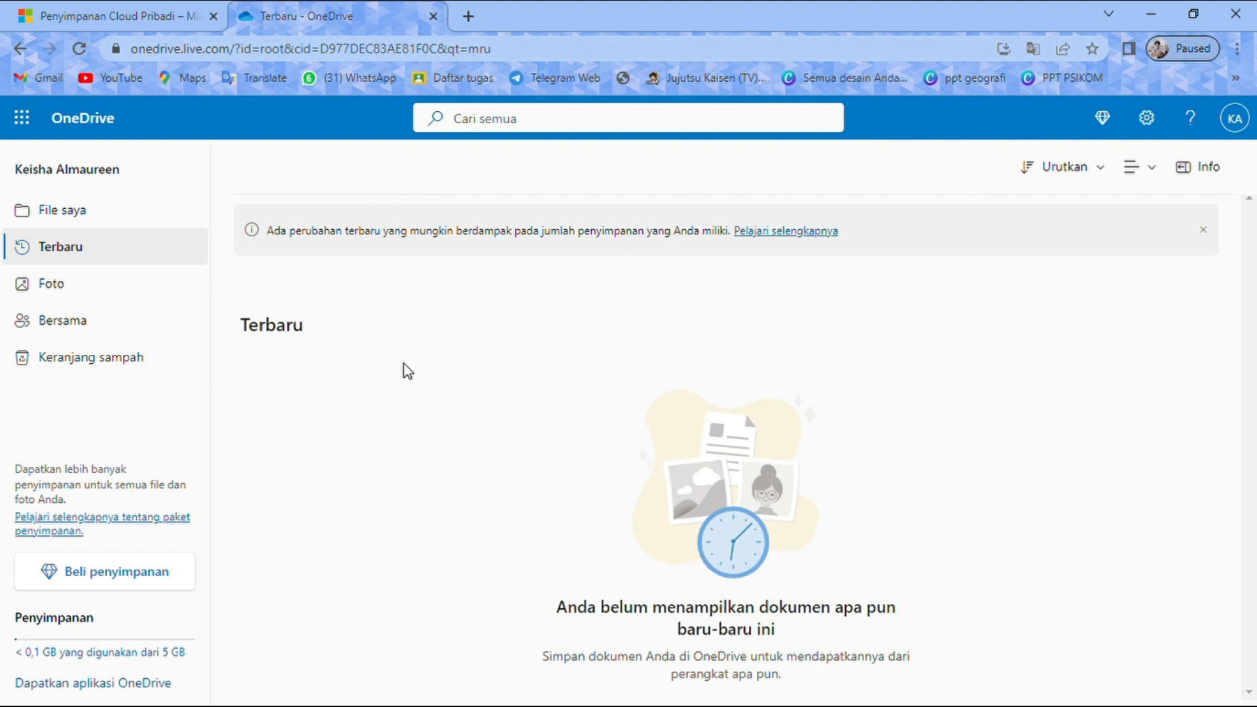
click(74, 289)
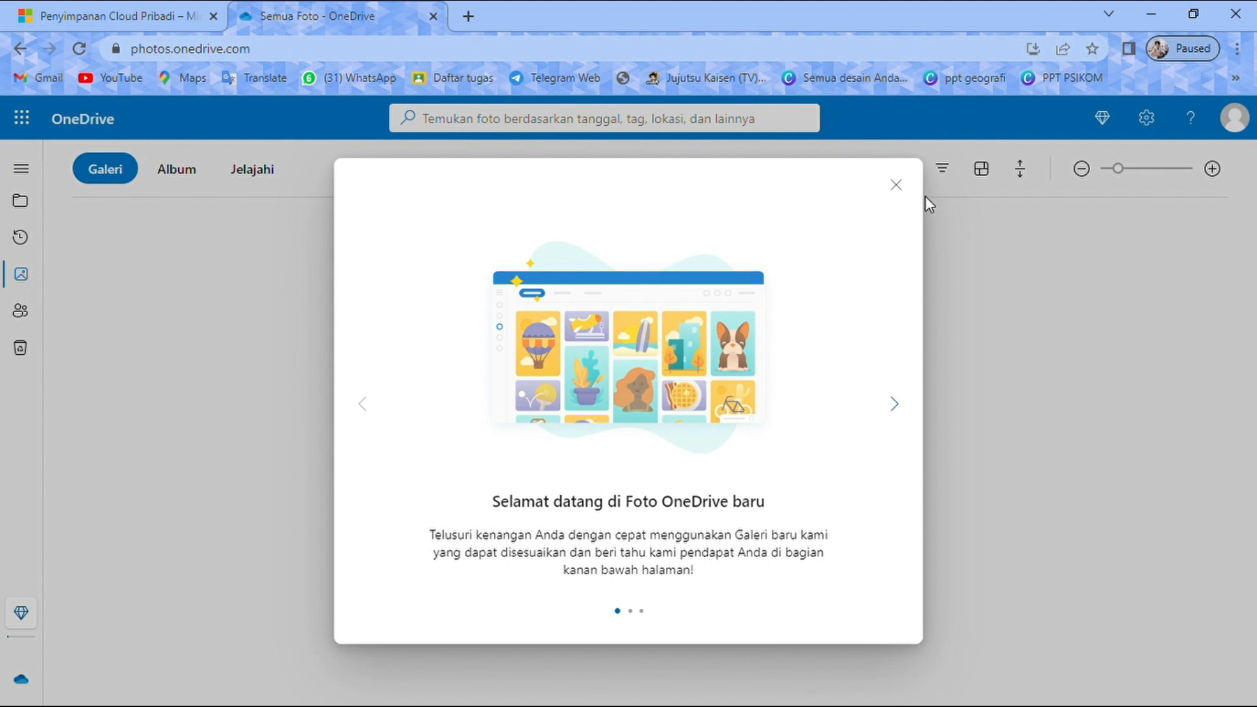
Step: Dismiss the Photos welcome, browse the Jelajahi tab, then open the empty Album tab
click(897, 185)
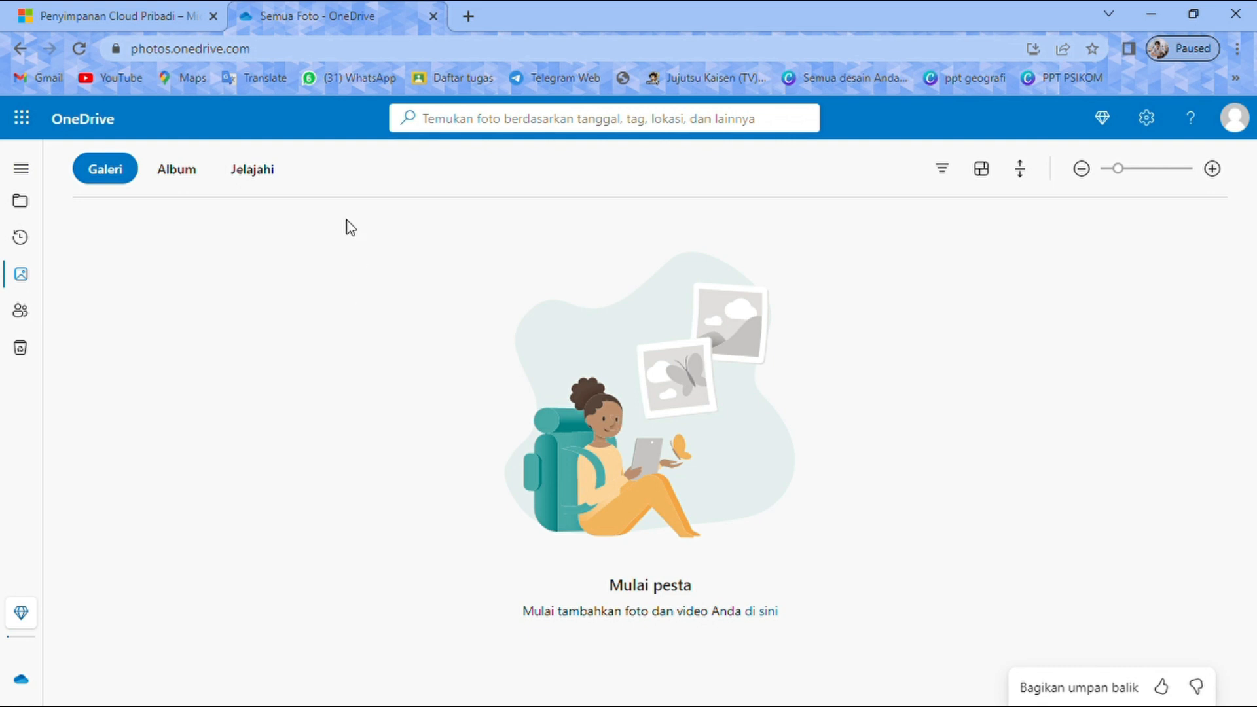
click(244, 172)
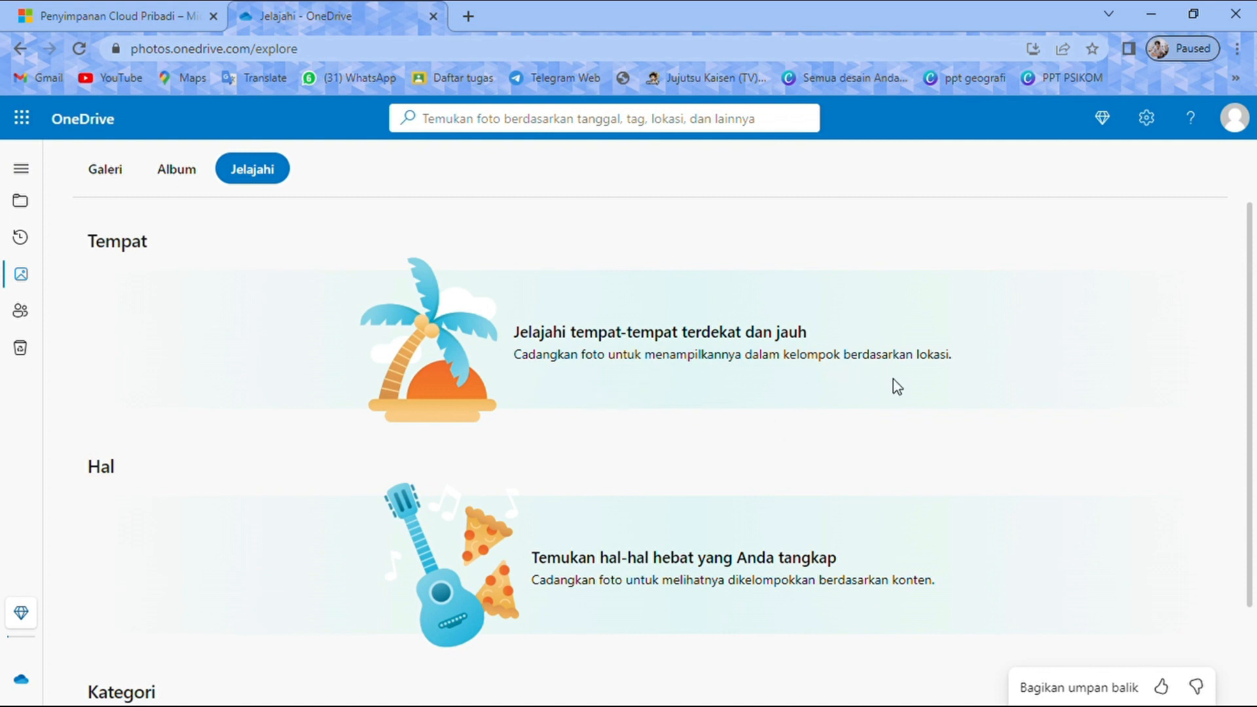
scroll(744, 480, down, 2)
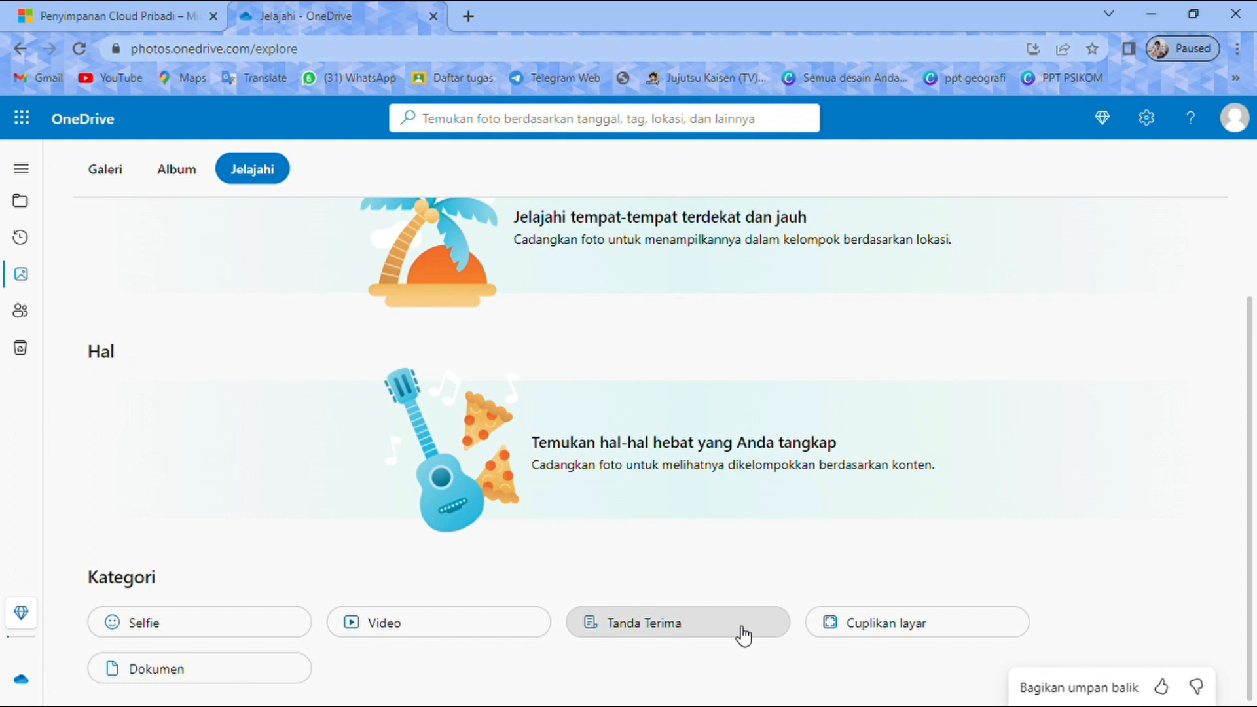
scroll(876, 351, up, 2)
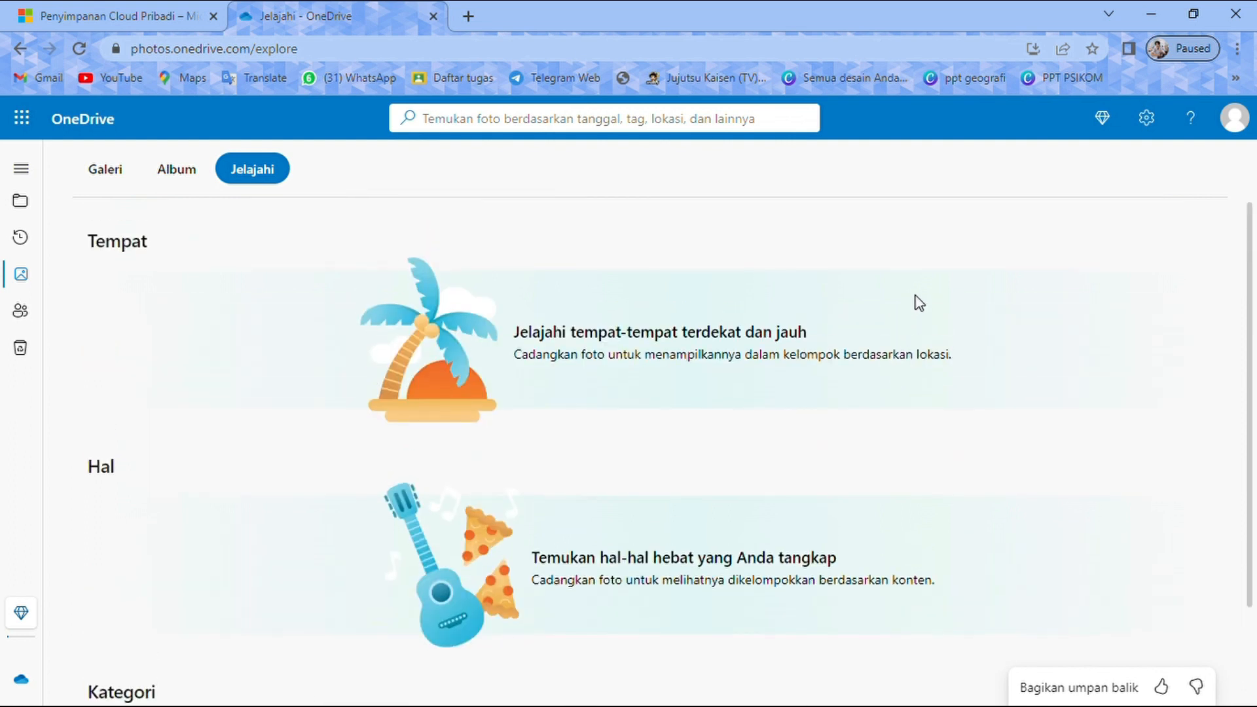
click(174, 178)
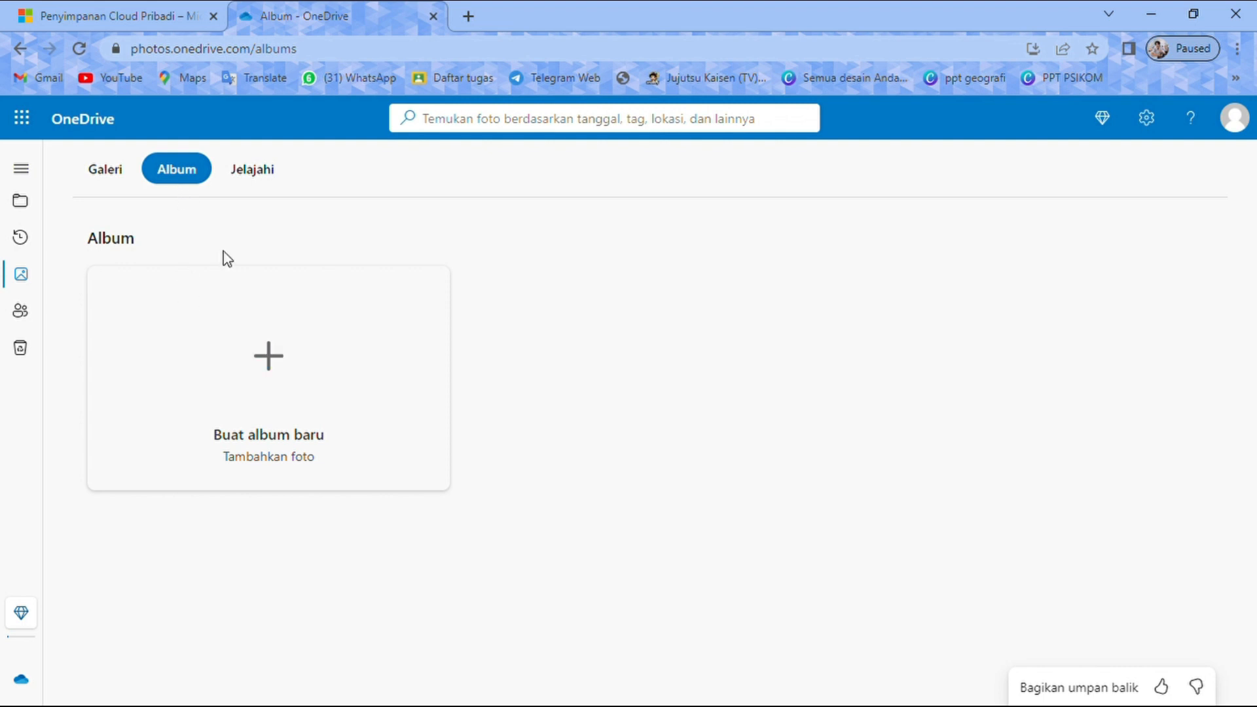
Step: Visit Bersama, Dibagikan oleh Anda and the empty Keranjang sampah, then return to File saya
click(20, 313)
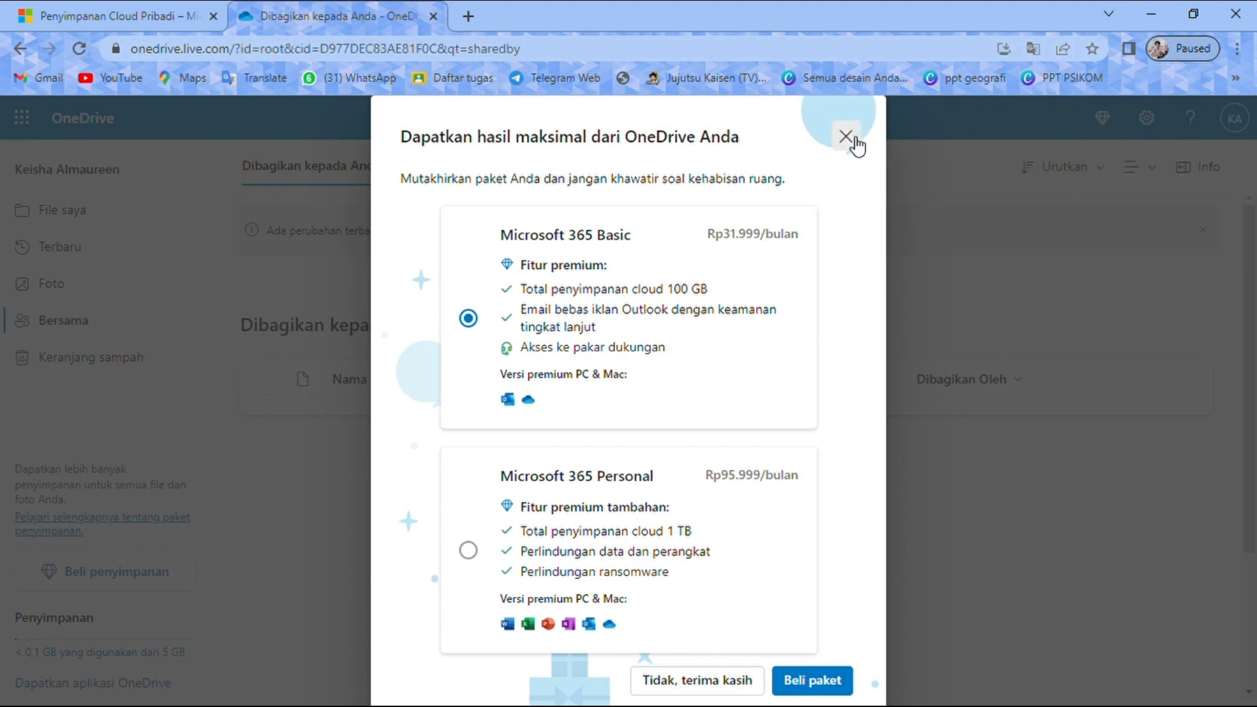
click(845, 137)
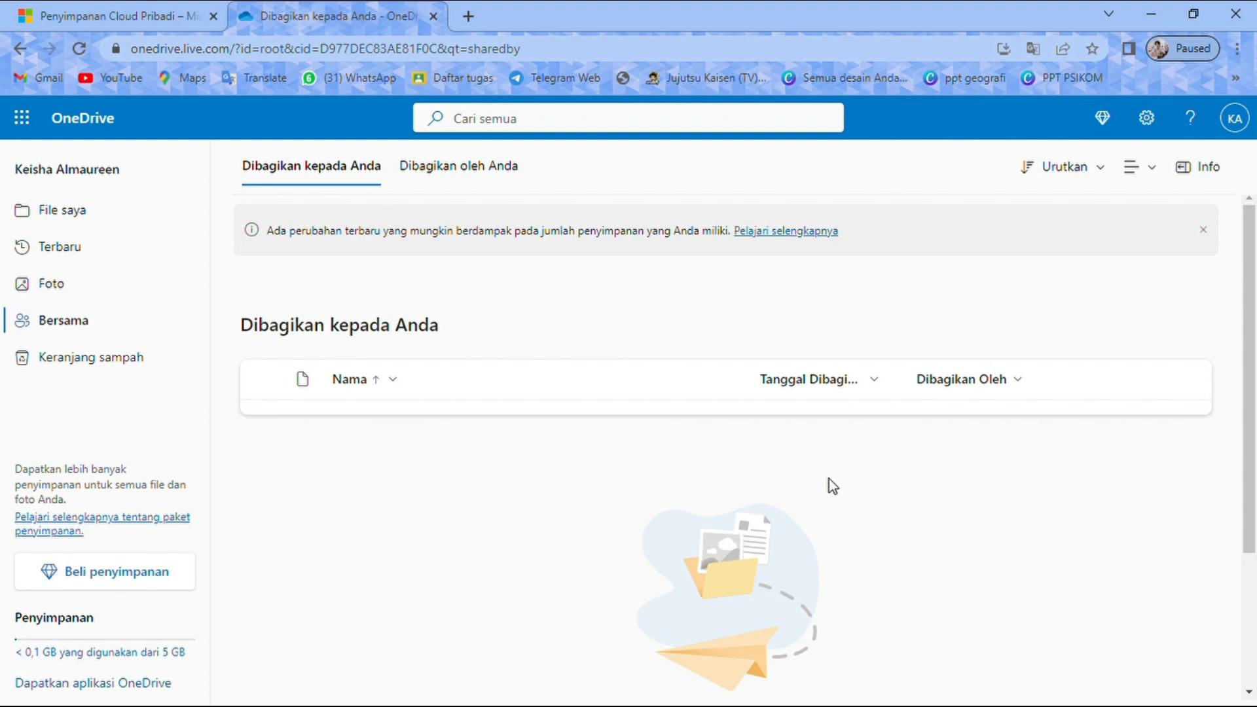
click(450, 170)
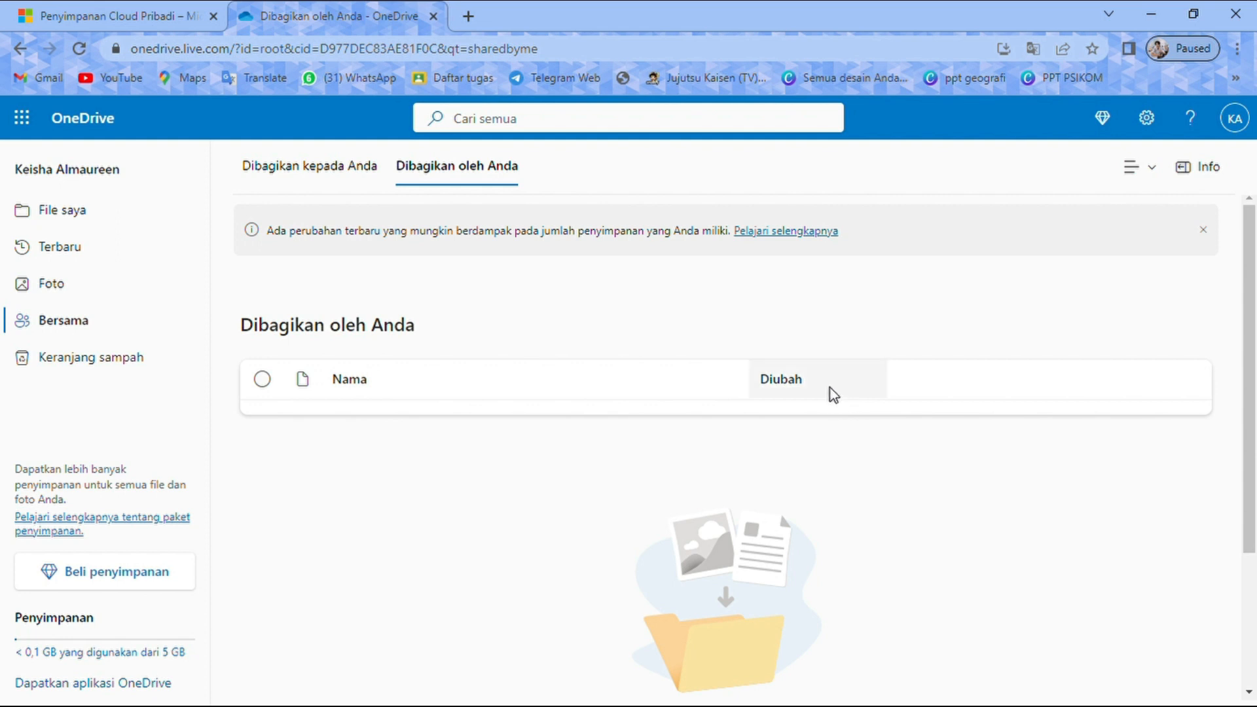
click(133, 375)
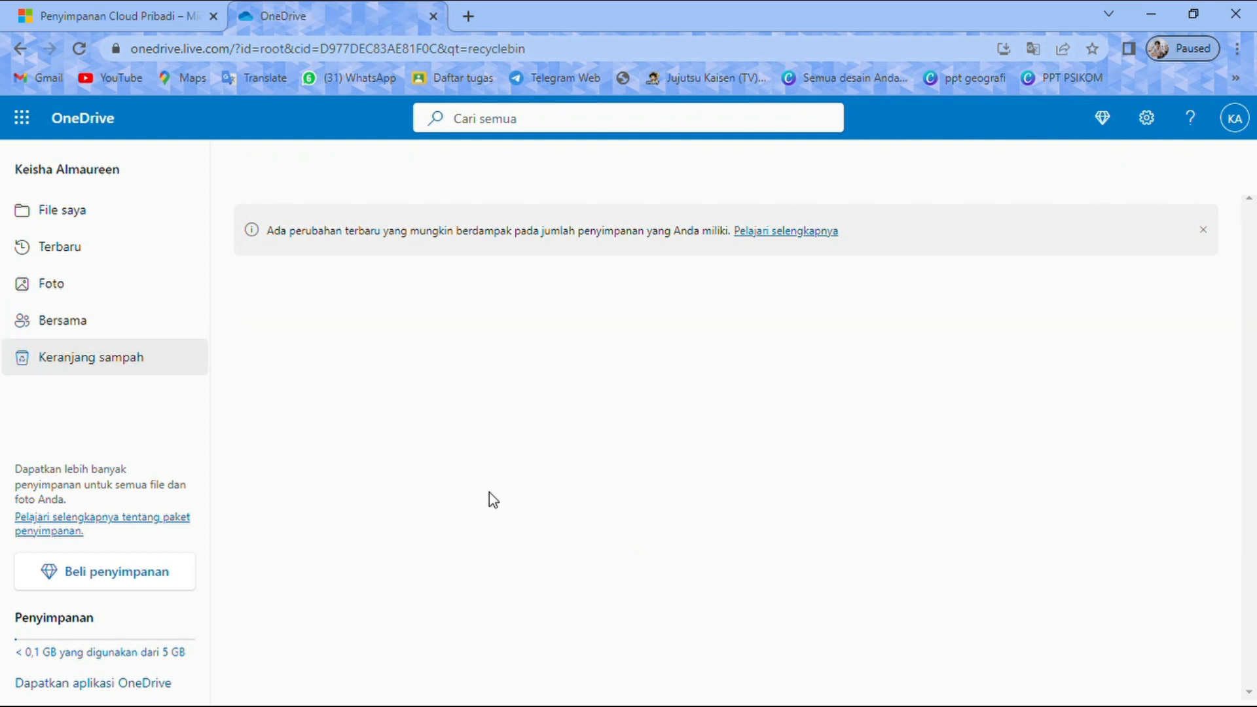
click(118, 211)
scroll(343, 292, down, 3)
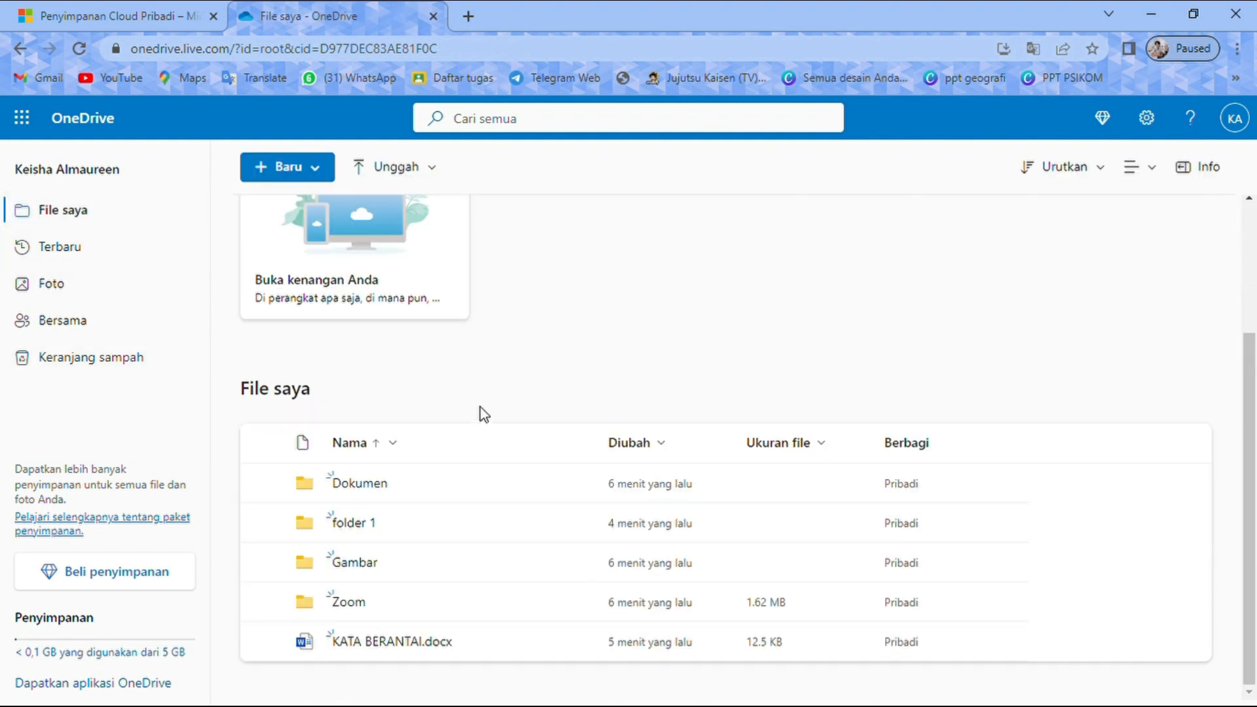
Step: Select Dokumen, folder 1, Gambar, Zoom and KATA BERANTAI.docx
click(262, 485)
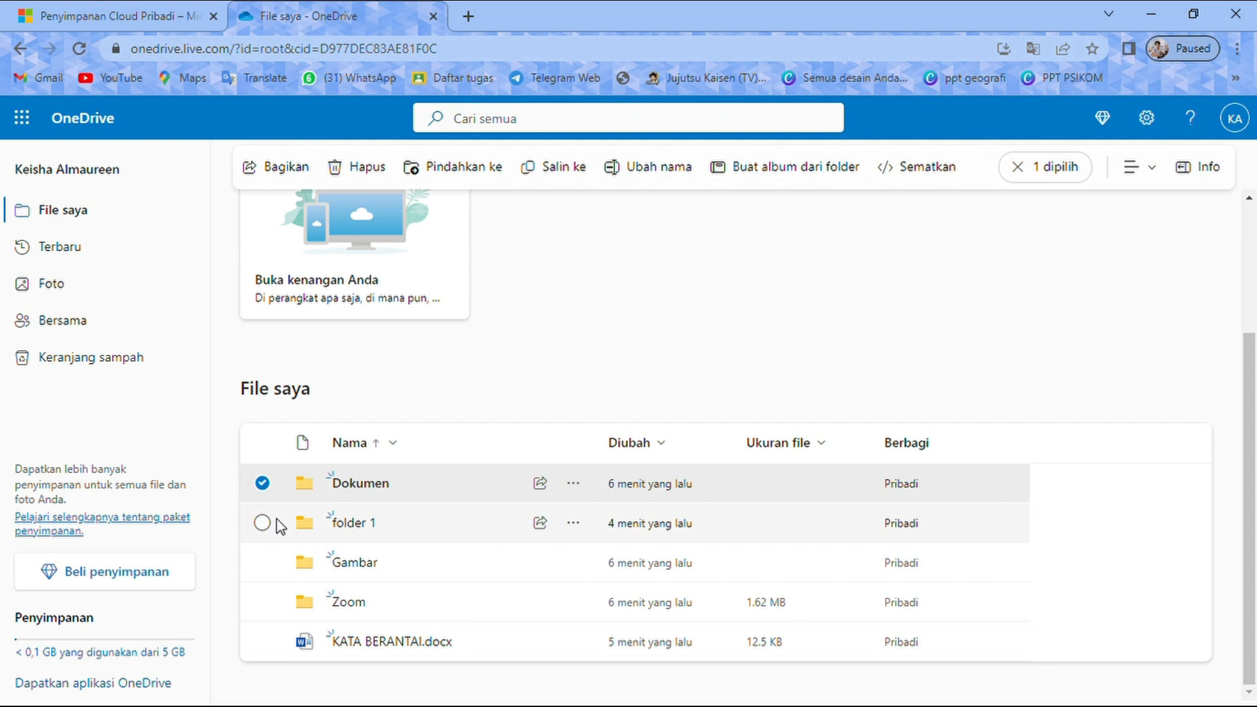
click(262, 523)
click(262, 562)
click(262, 602)
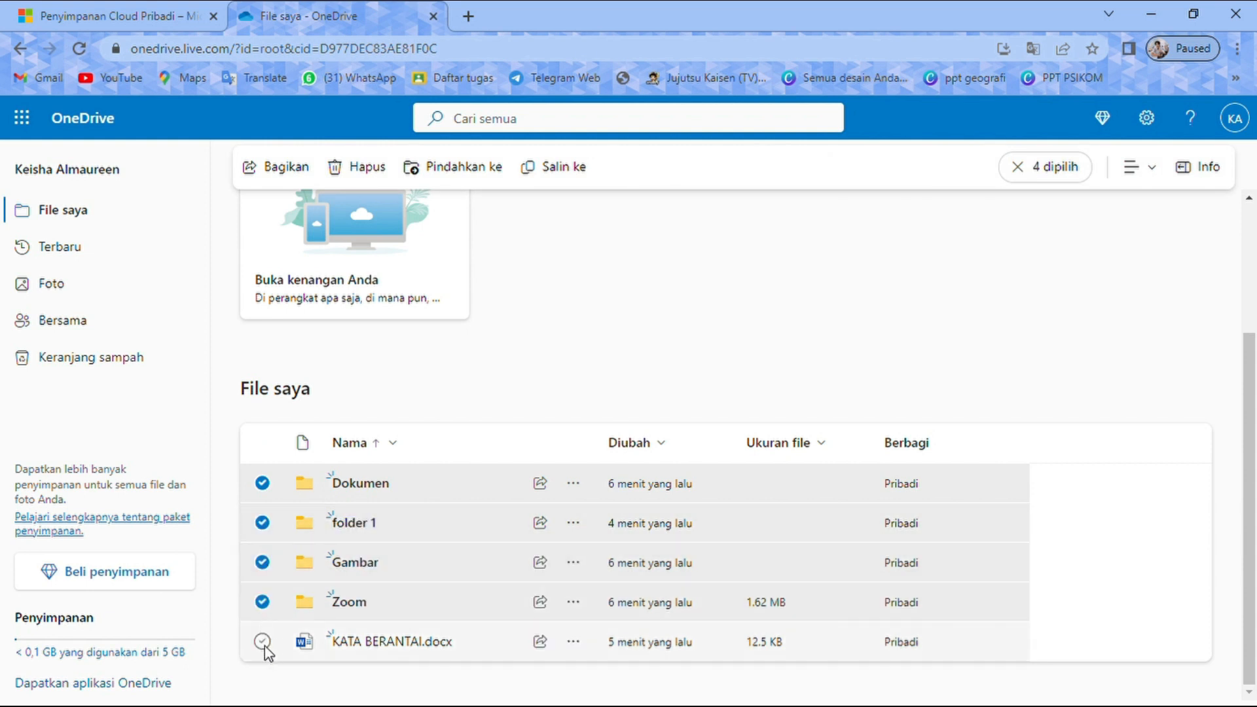
click(262, 641)
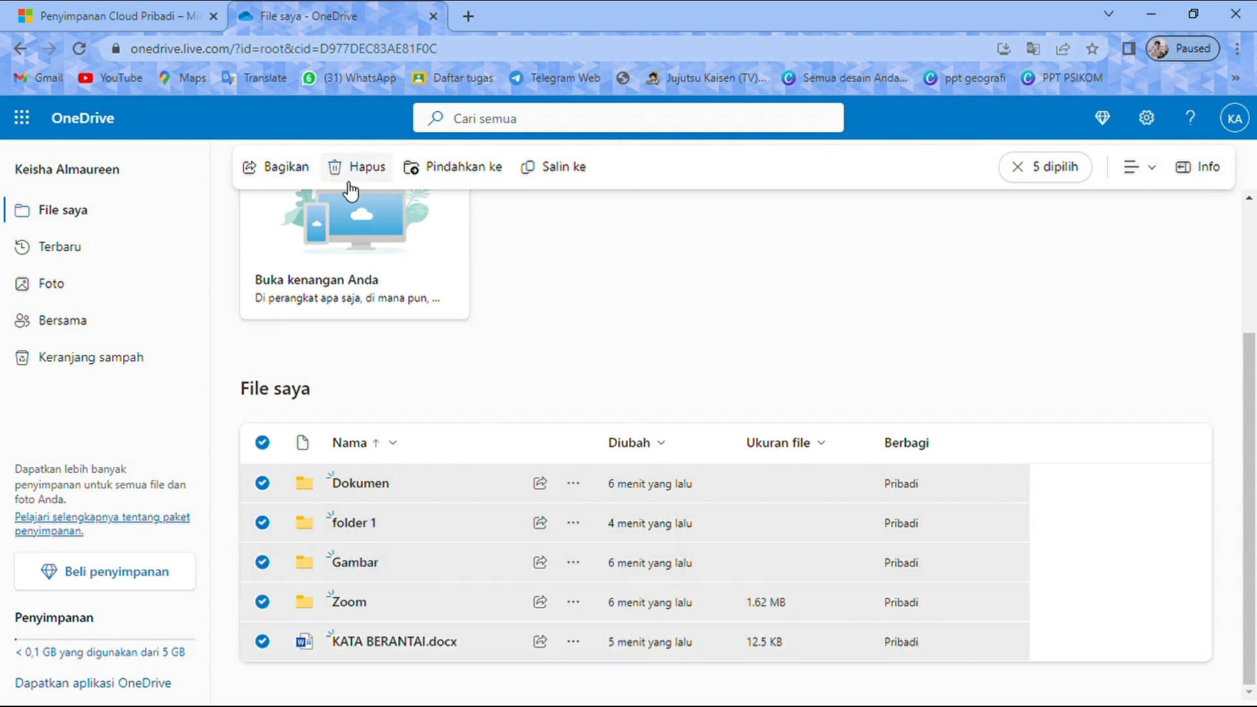
Step: Delete the five selected items, confirming, then go to Keranjang sampah
click(385, 185)
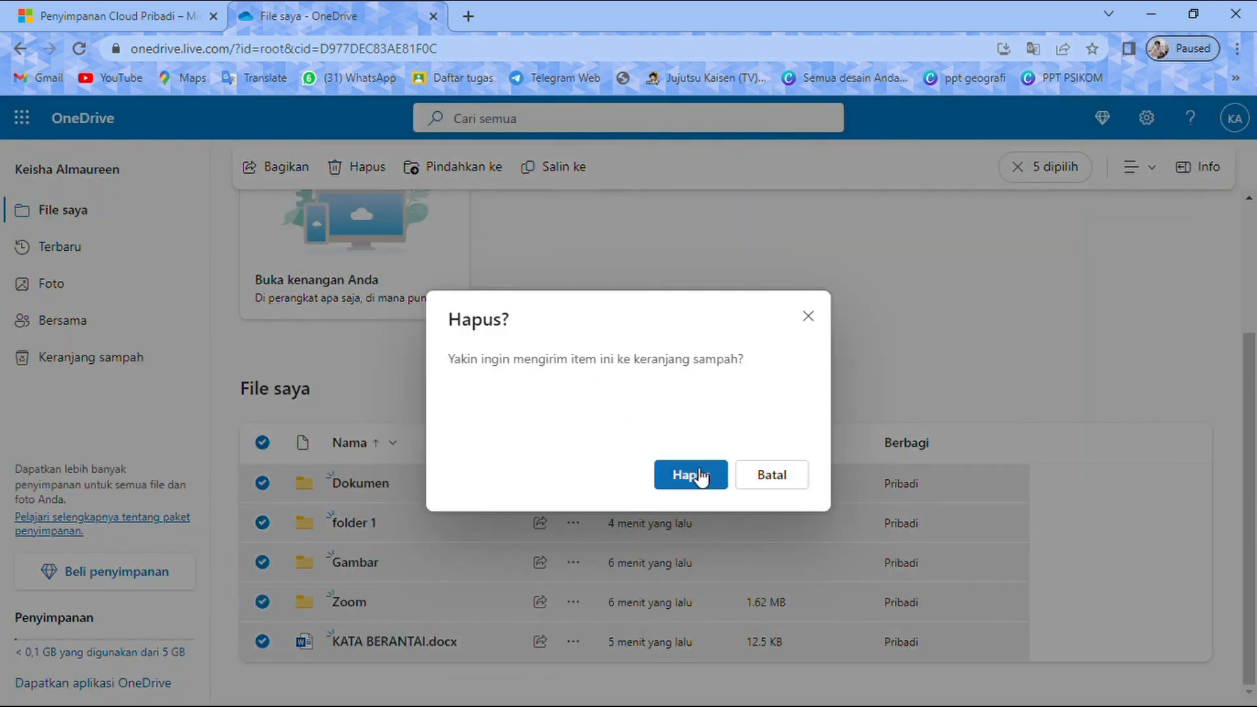
click(698, 476)
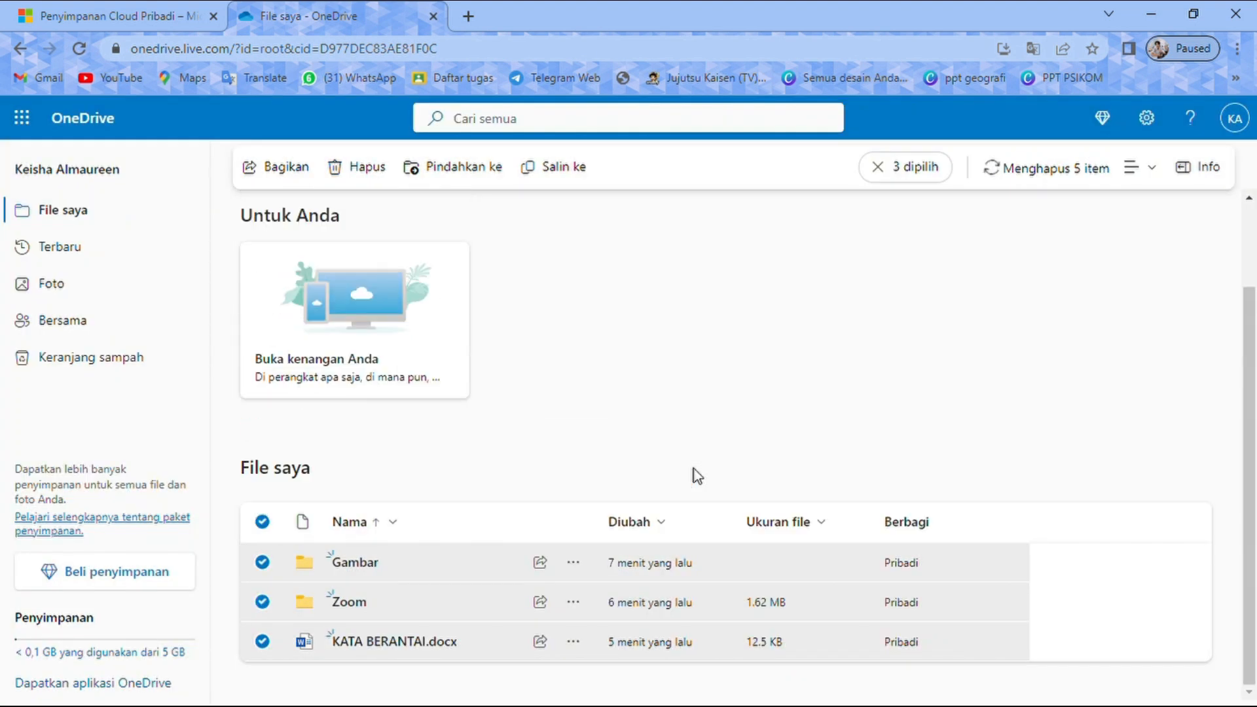
click(124, 358)
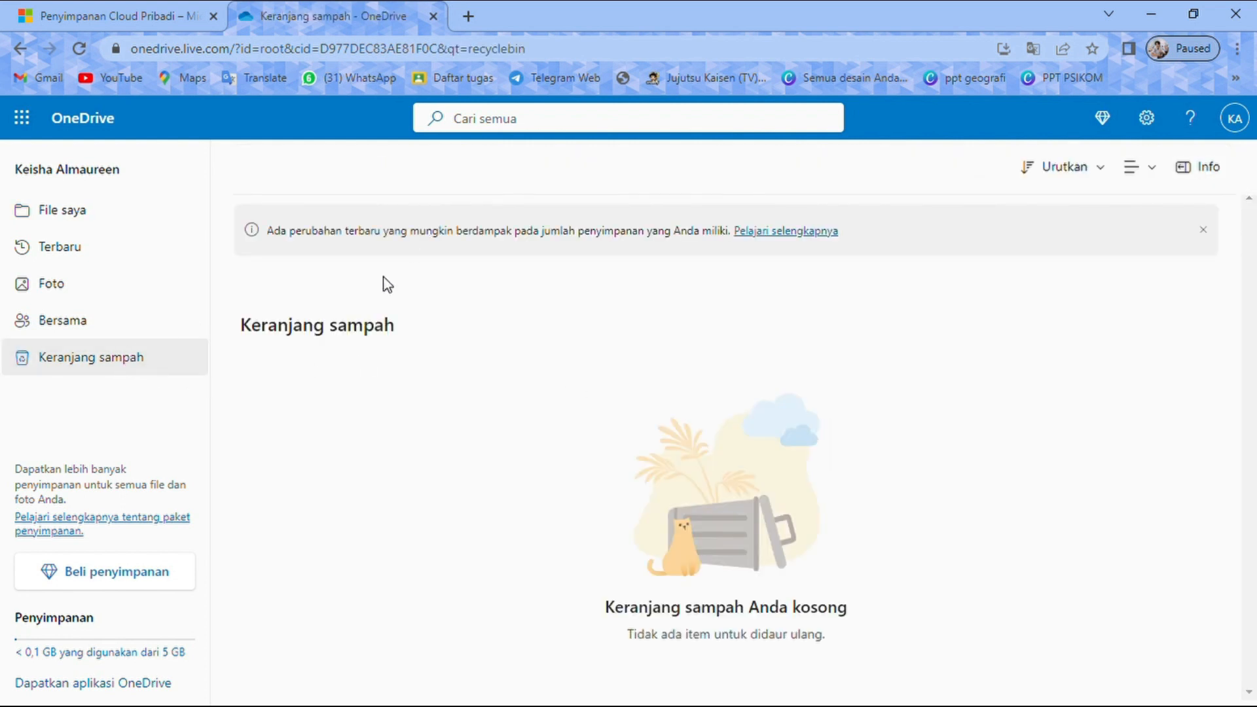
Step: Reload the recycle bin and restore KATA BERANTAI.docx to its original location
click(89, 367)
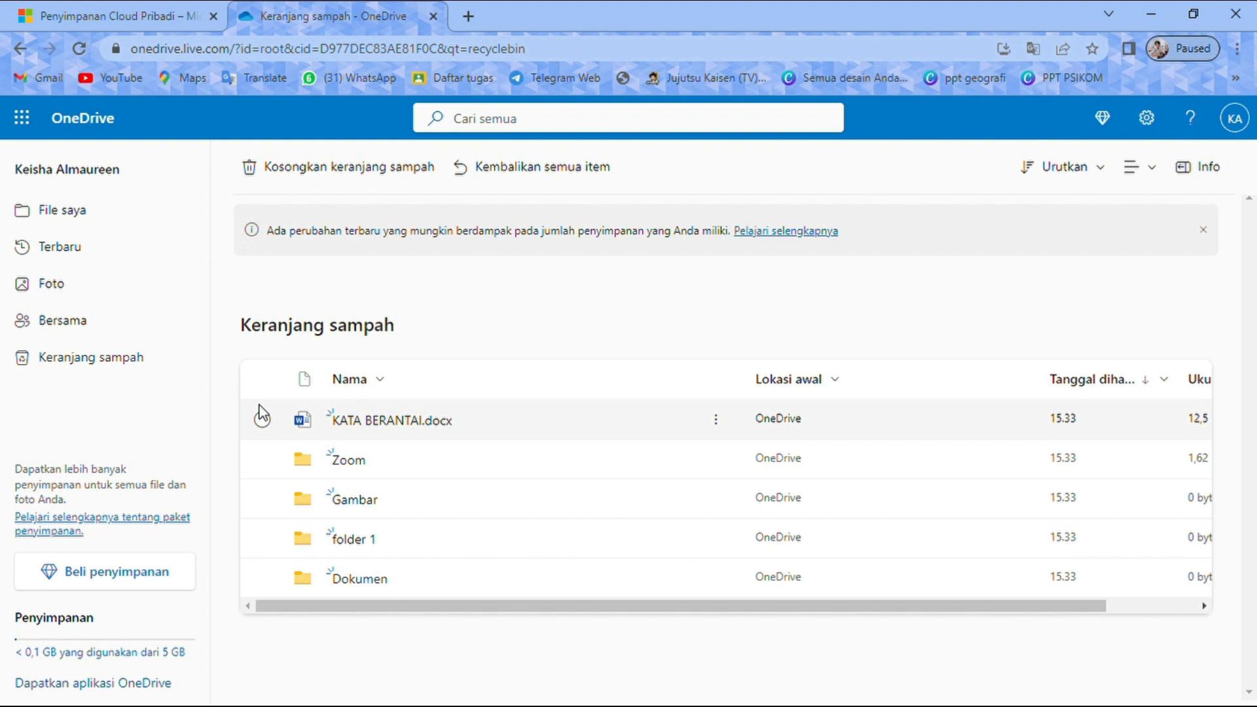
click(262, 419)
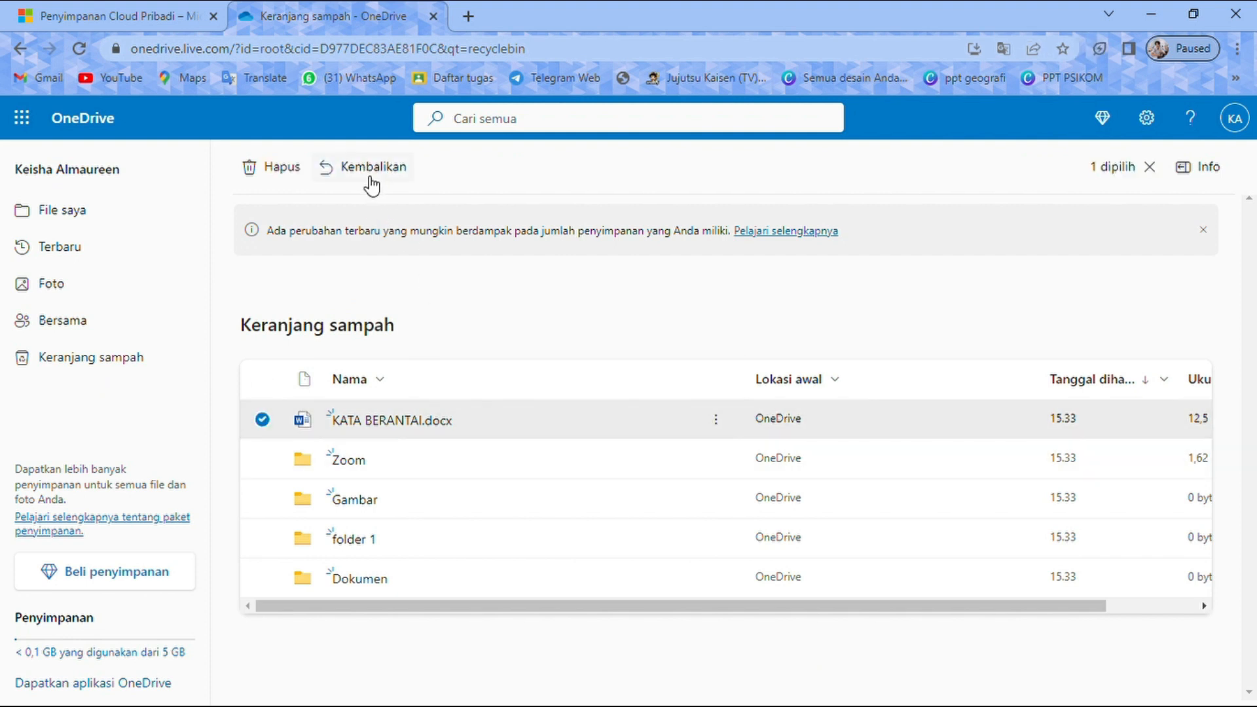
click(370, 180)
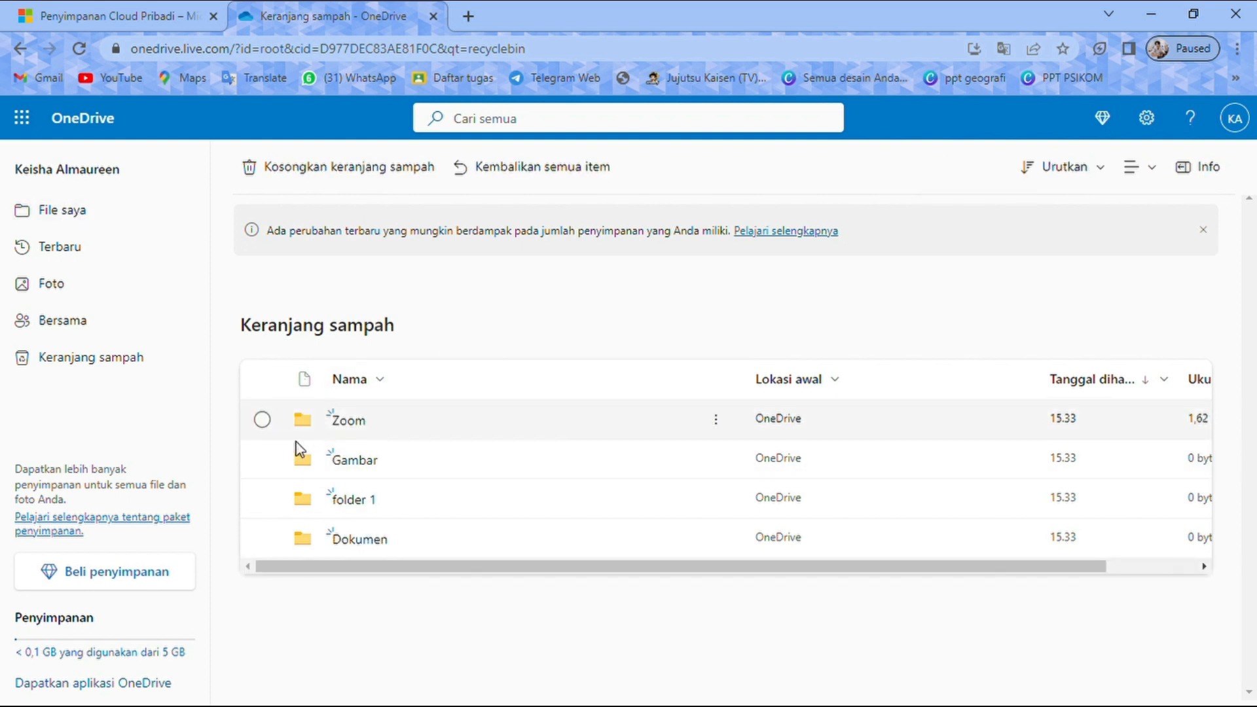
Step: Permanently delete the Zoom, Gambar, folder 1 and Dokumen folders from the recycle bin
click(261, 420)
click(262, 459)
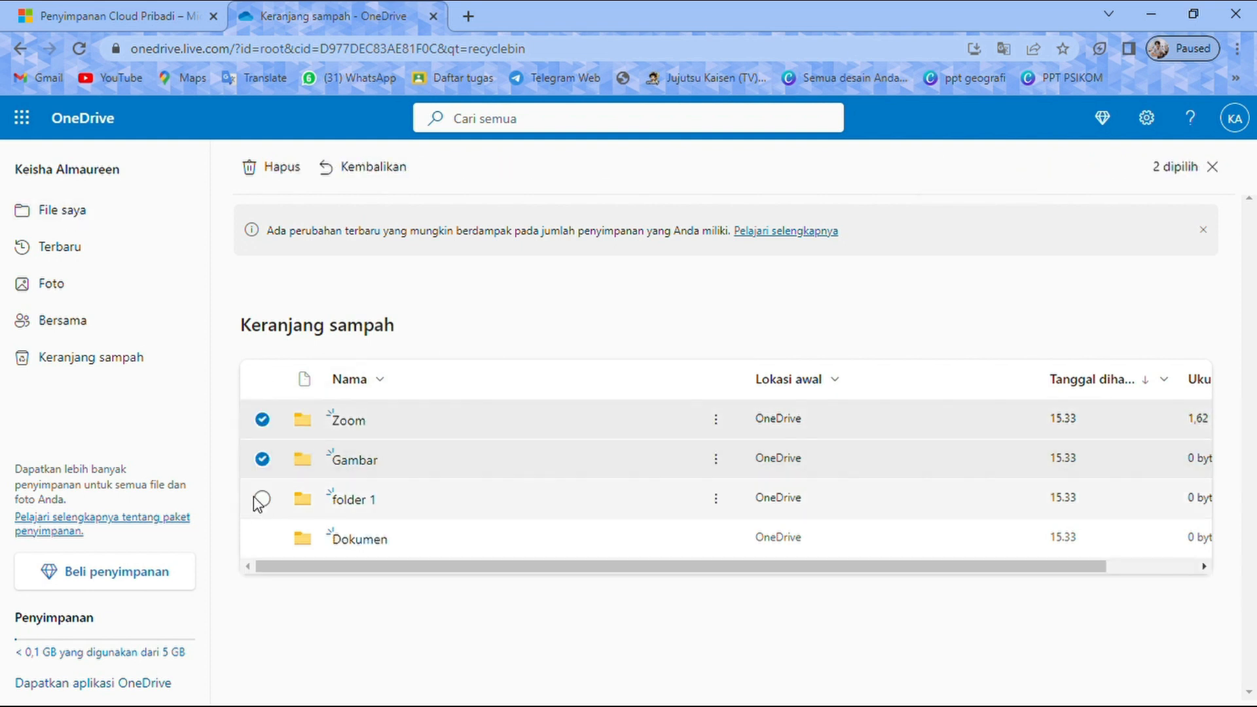
click(262, 499)
click(262, 539)
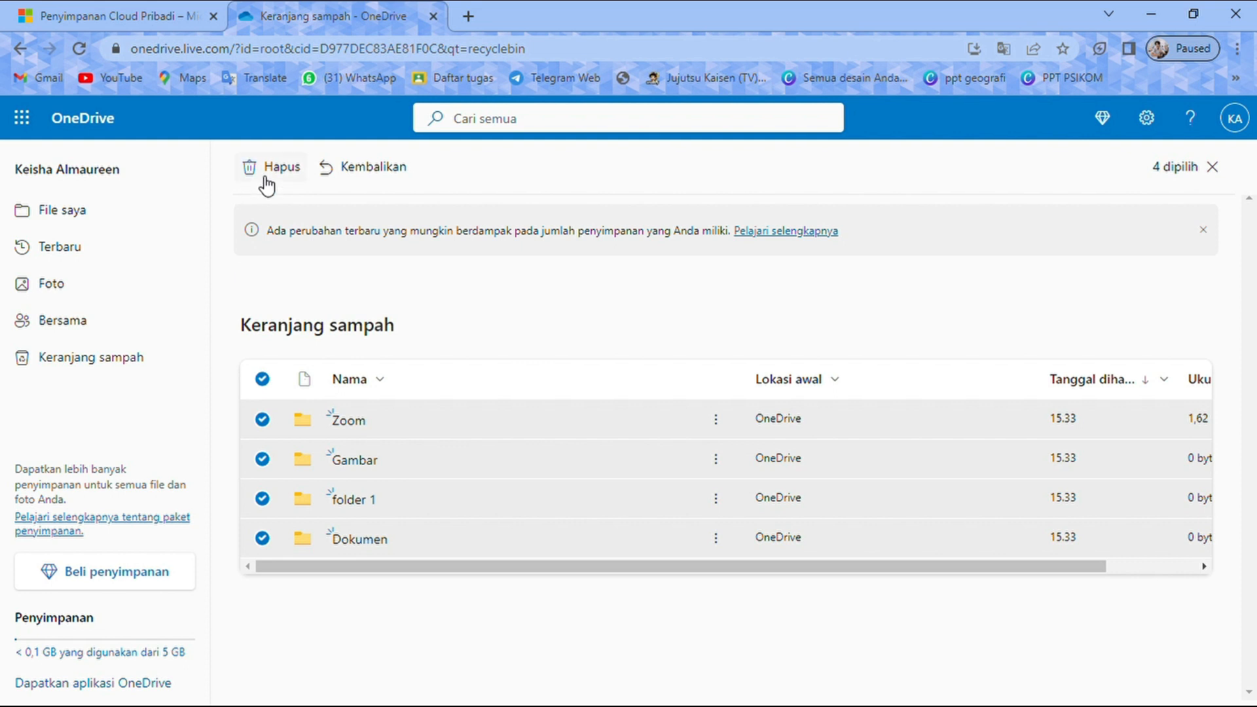
click(263, 172)
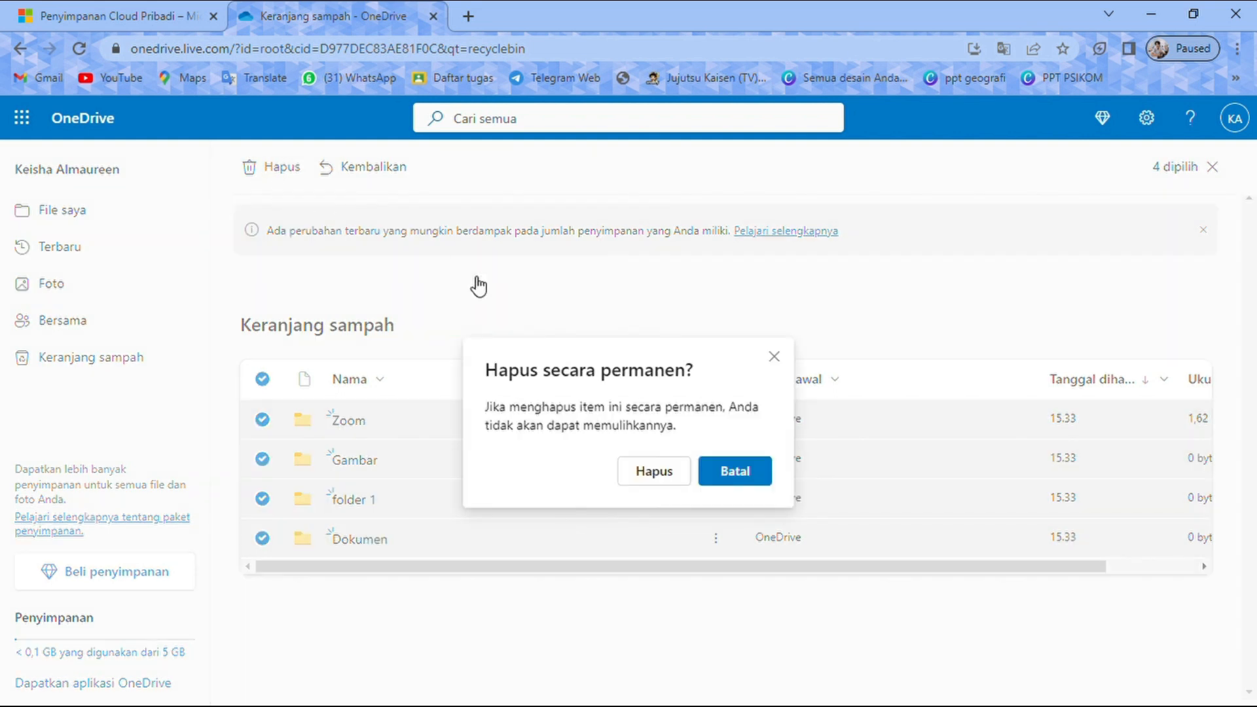
click(664, 479)
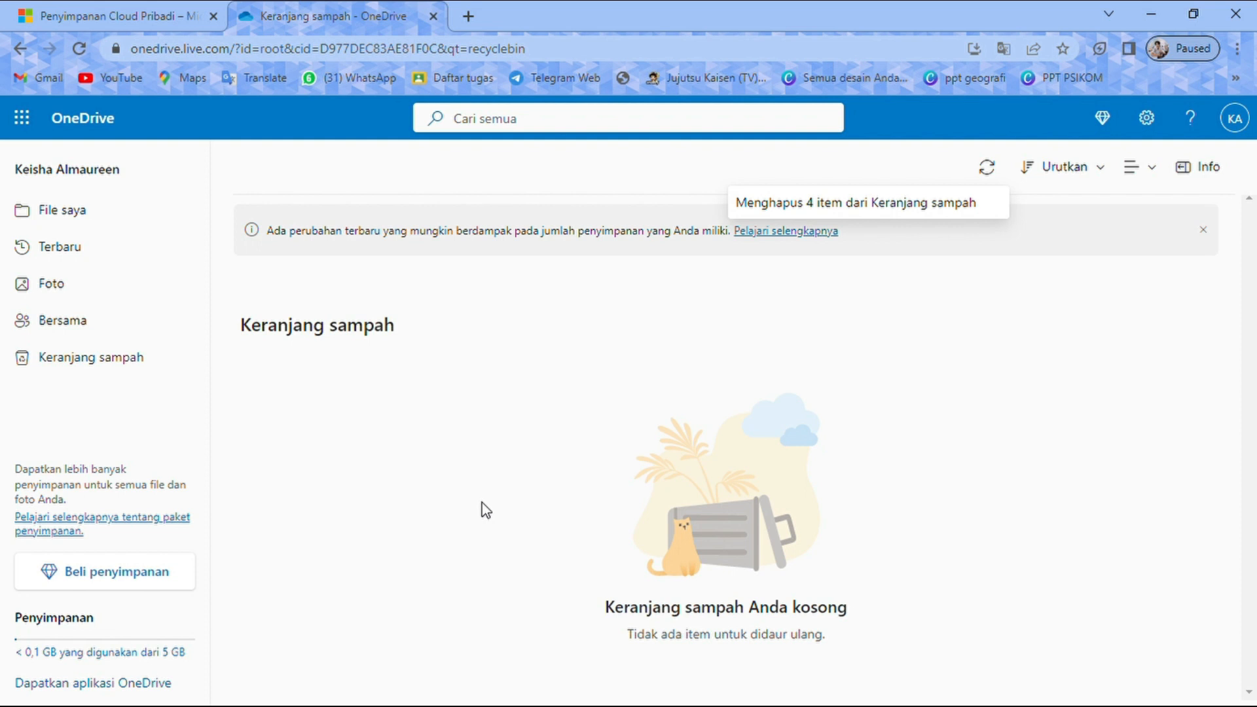
click(154, 580)
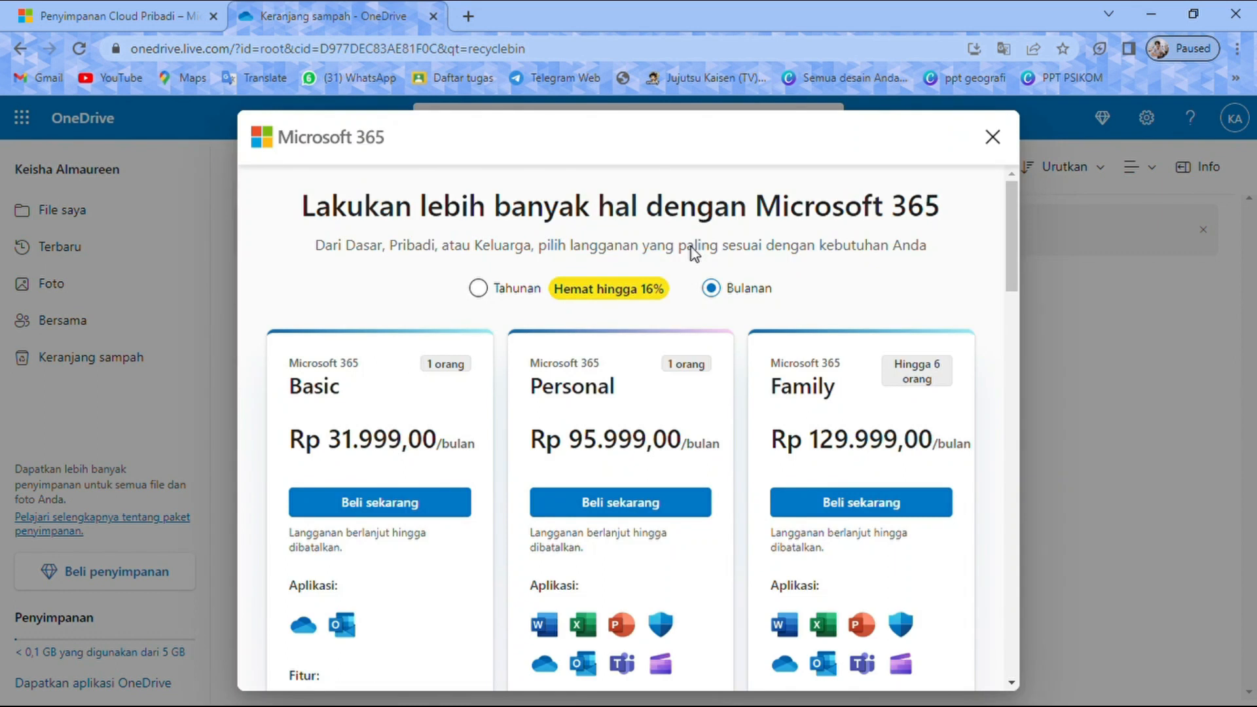
click(479, 288)
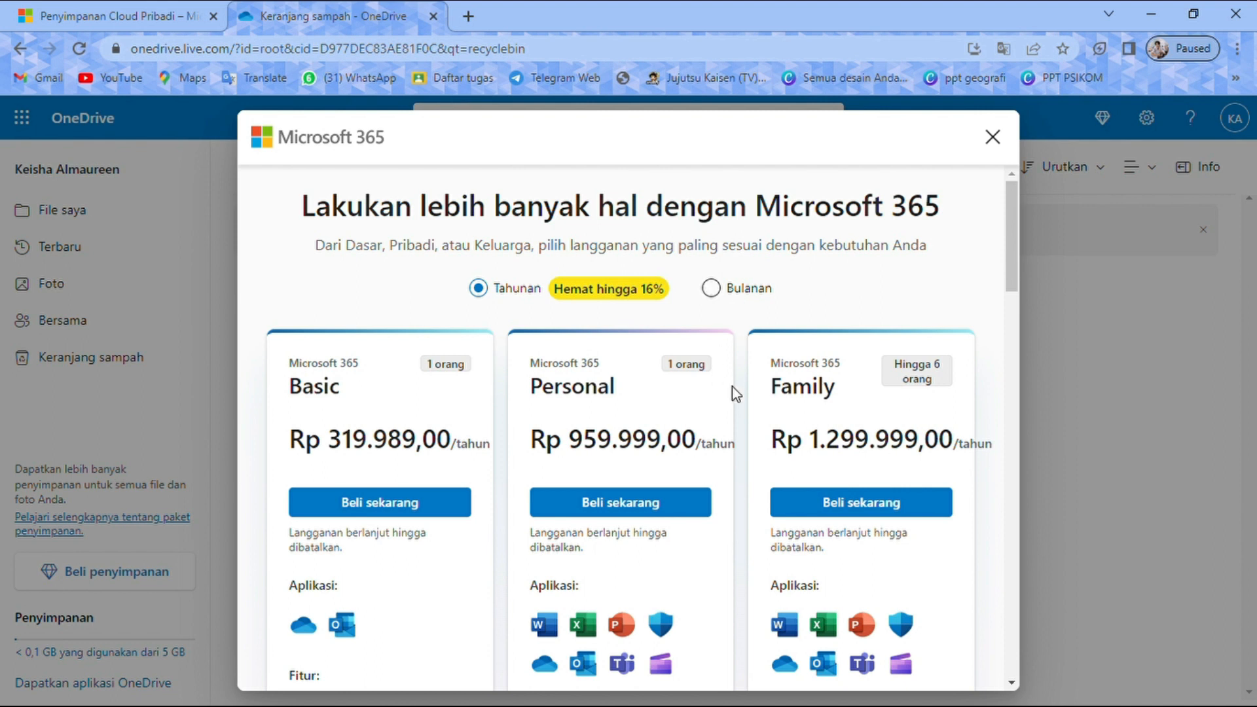
scroll(776, 456, down, 5)
scroll(776, 457, up, 5)
scroll(704, 462, down, 5)
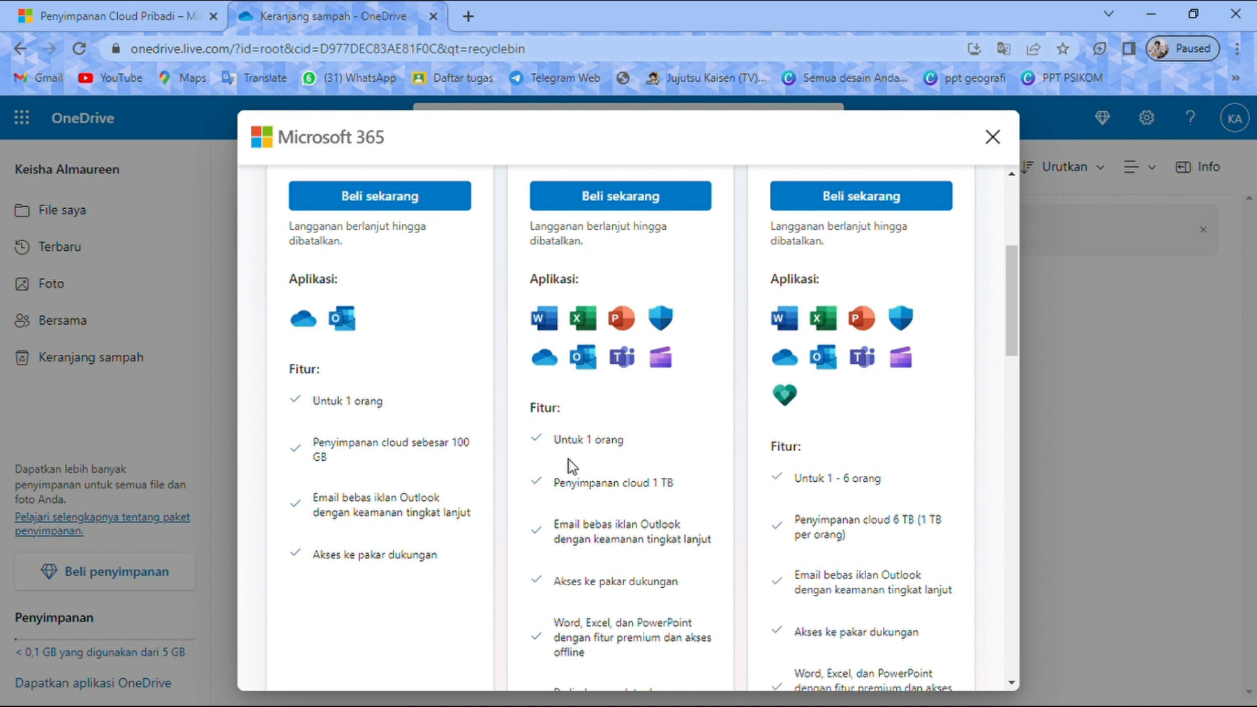
scroll(482, 475, up, 5)
scroll(482, 475, down, 5)
scroll(495, 478, up, 5)
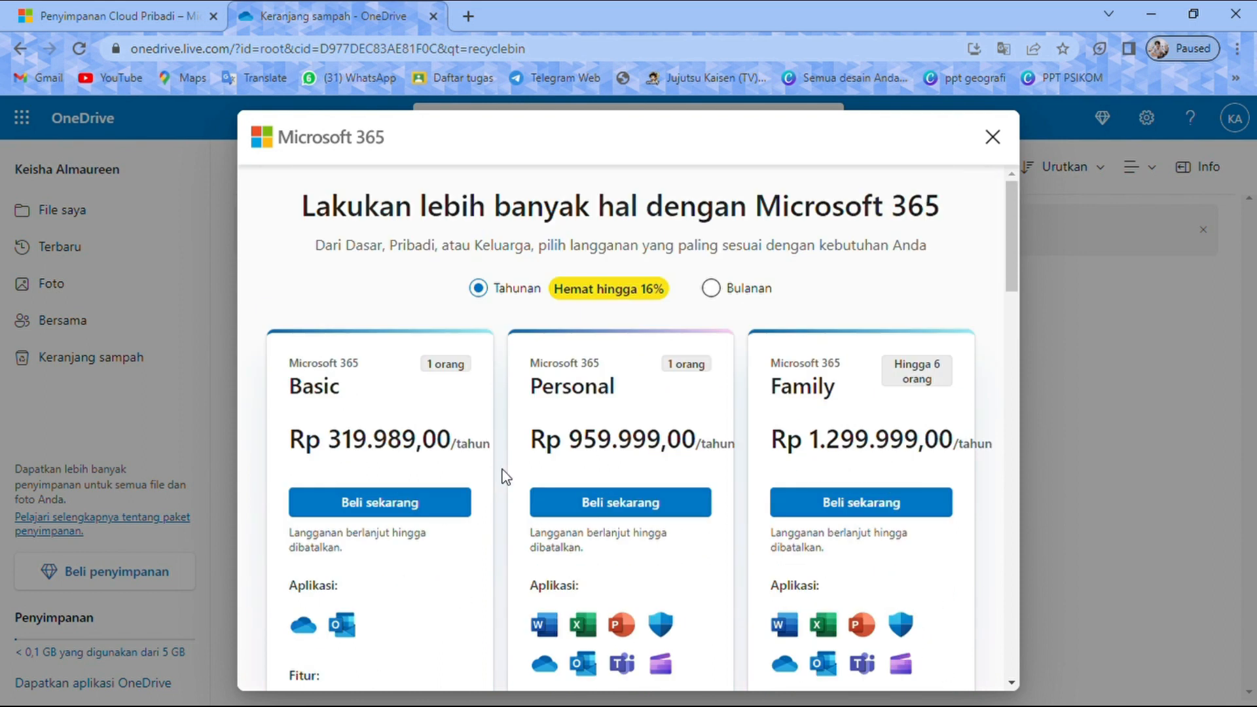
scroll(511, 484, down, 5)
scroll(515, 491, down, 5)
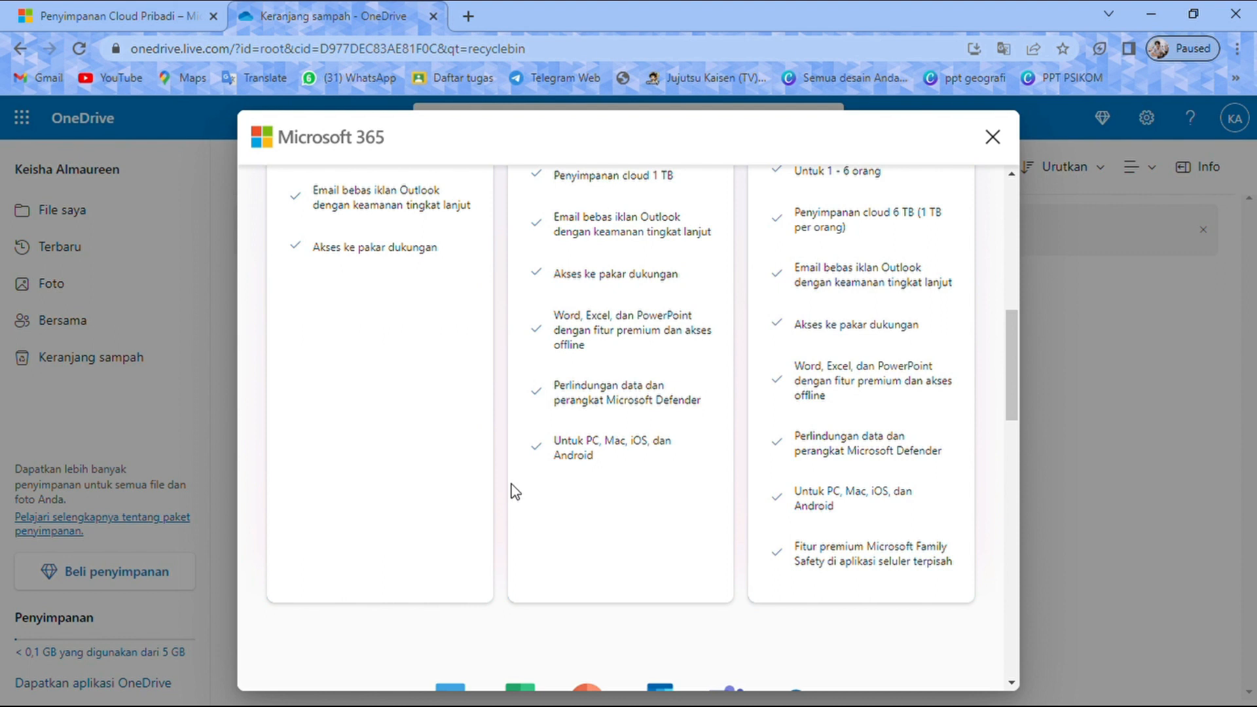
scroll(516, 491, up, 5)
scroll(569, 517, down, 5)
scroll(556, 497, up, 5)
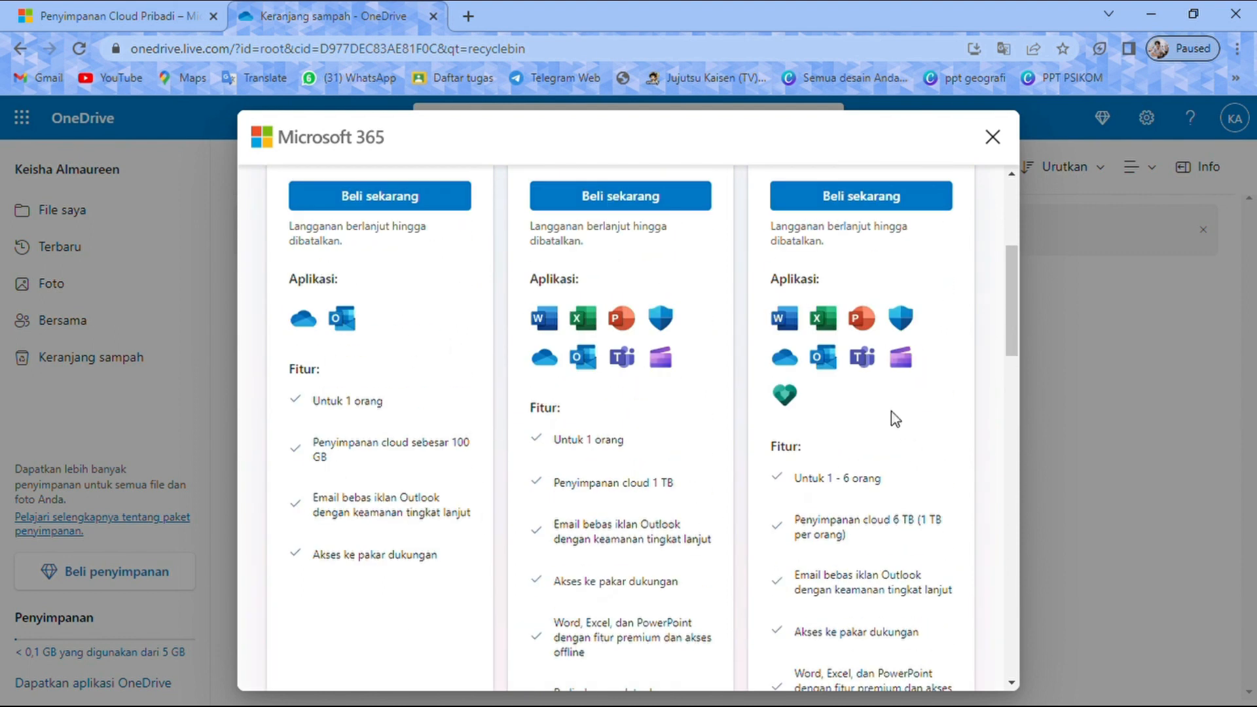
drag(1015, 293, 1014, 213)
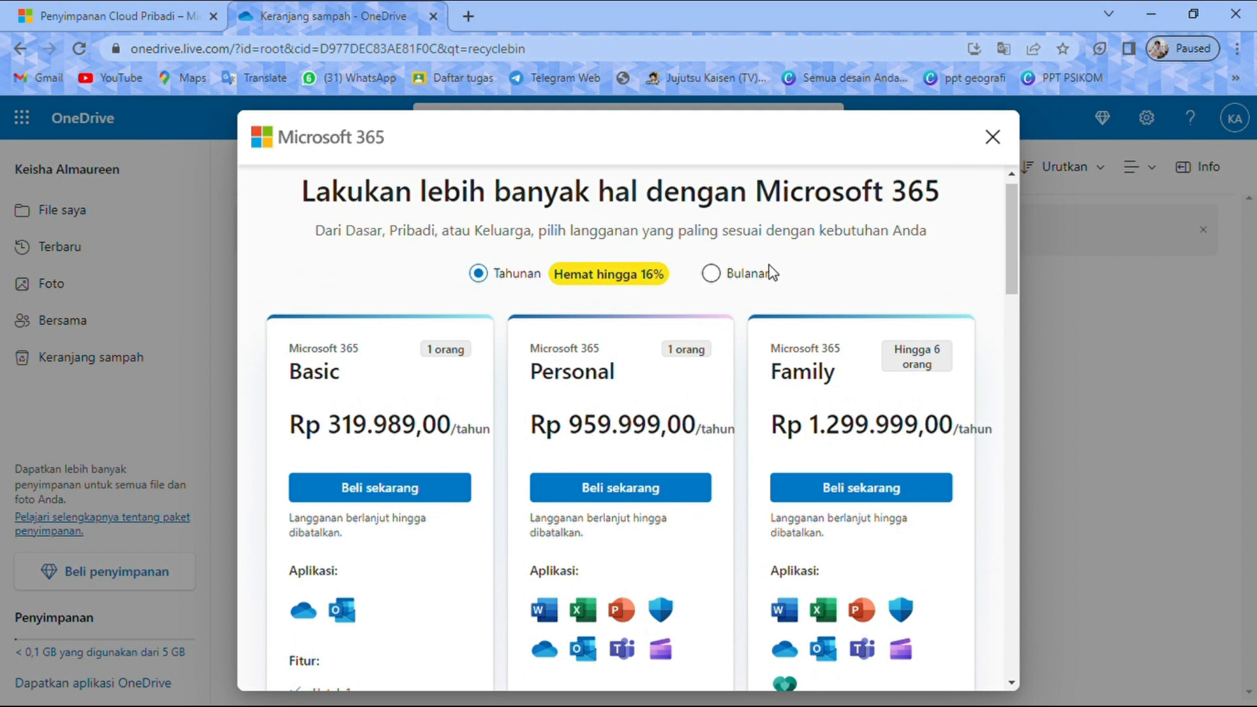
click(711, 274)
click(992, 137)
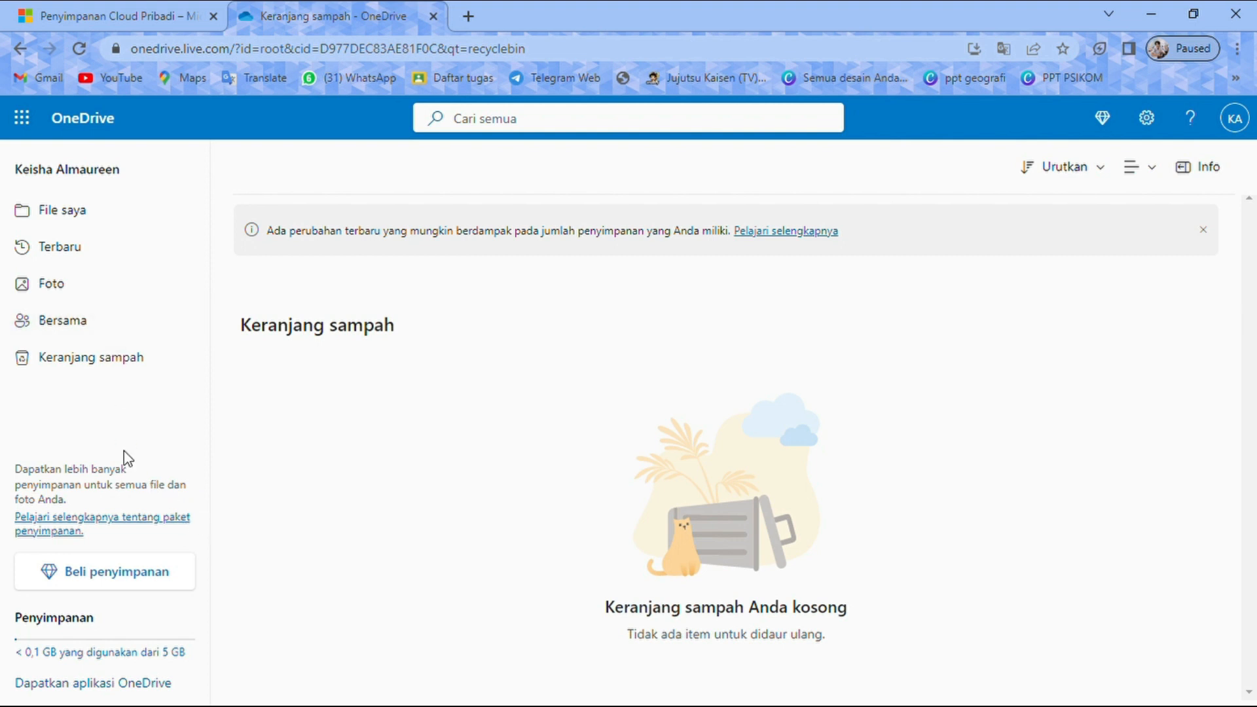
Step: Launch Word from the Microsoft 365 app launcher in a new tab
click(21, 120)
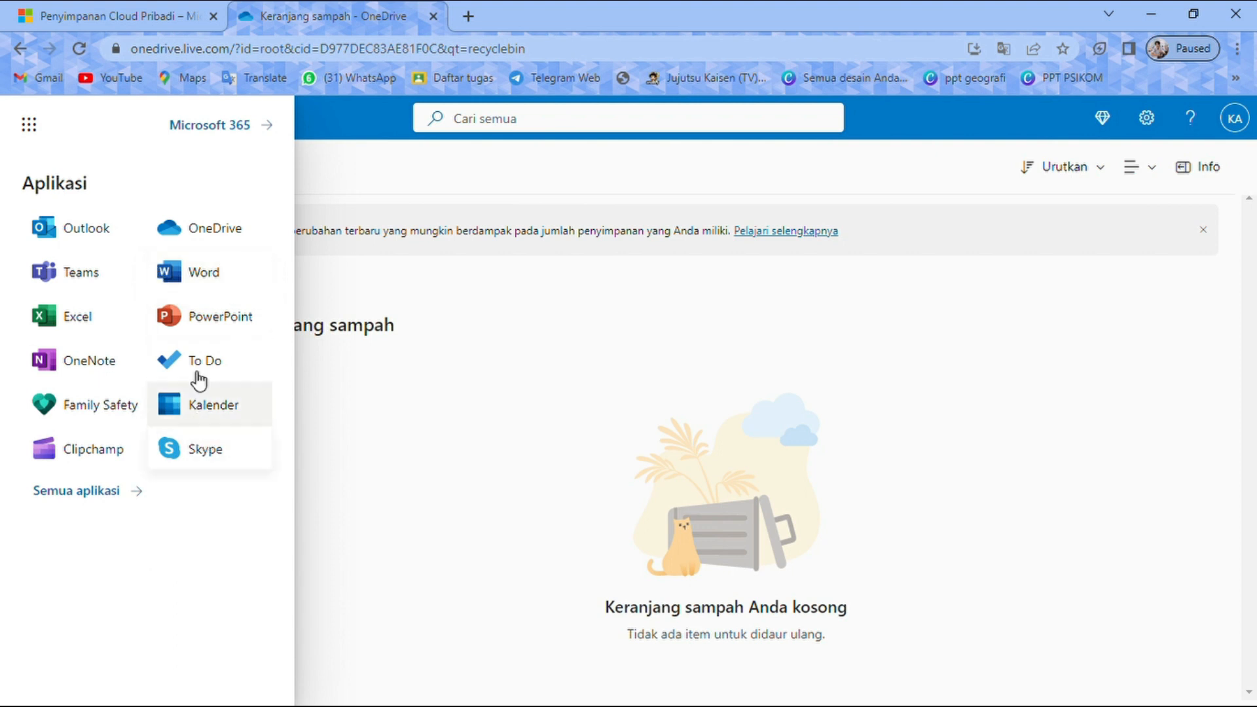
click(247, 273)
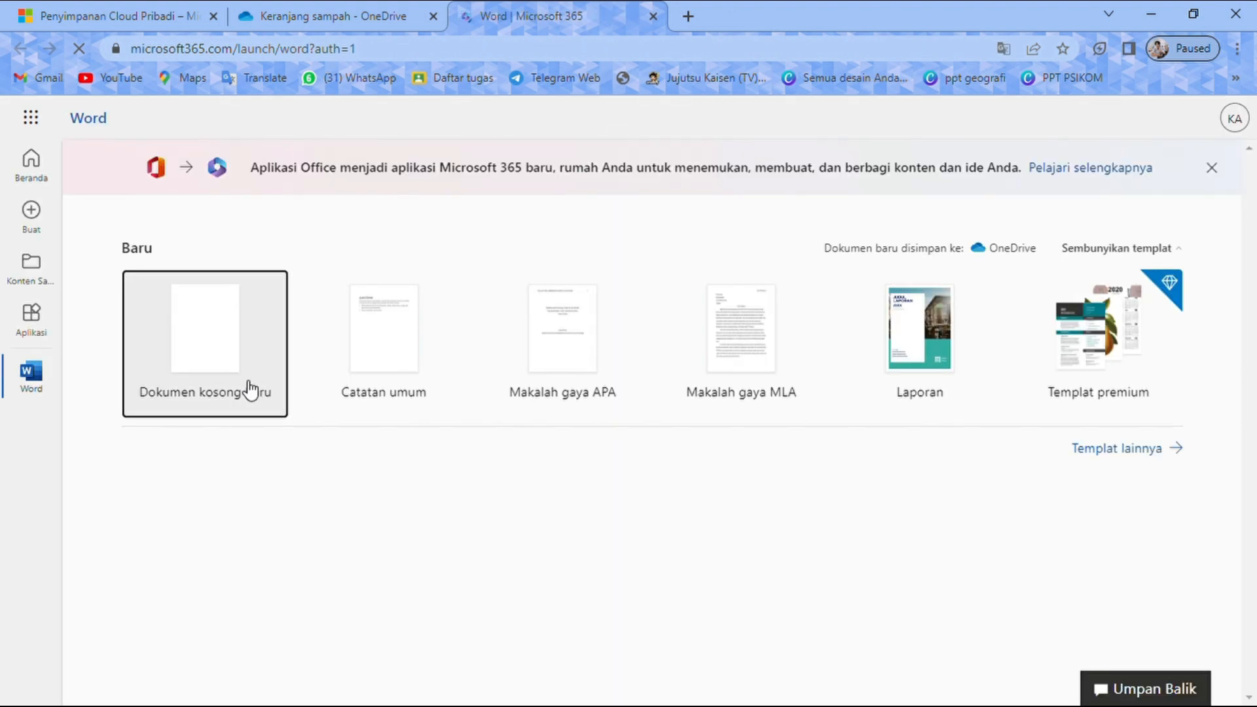
Step: Create a new blank Word document, Dokumen.docx
click(250, 391)
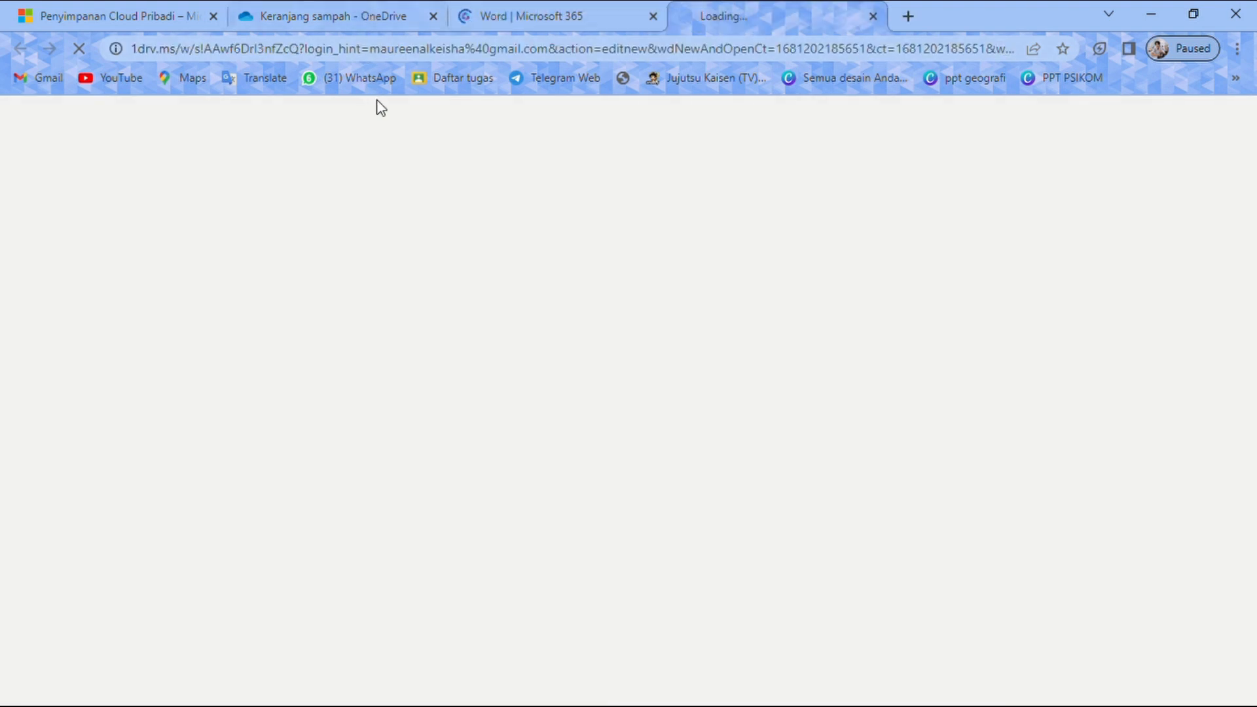
click(533, 8)
click(685, 15)
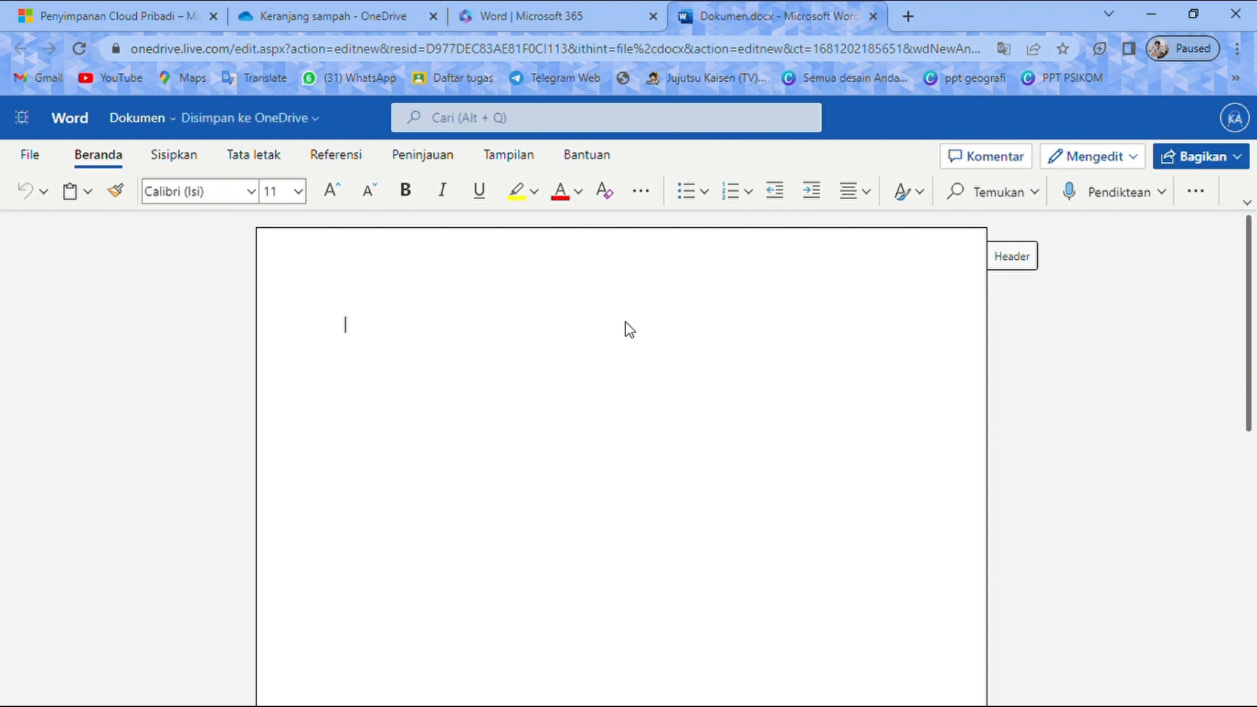
Step: Check the document's Bagikan sharing options, close its tab, and return to the OneDrive recycle bin
click(1205, 161)
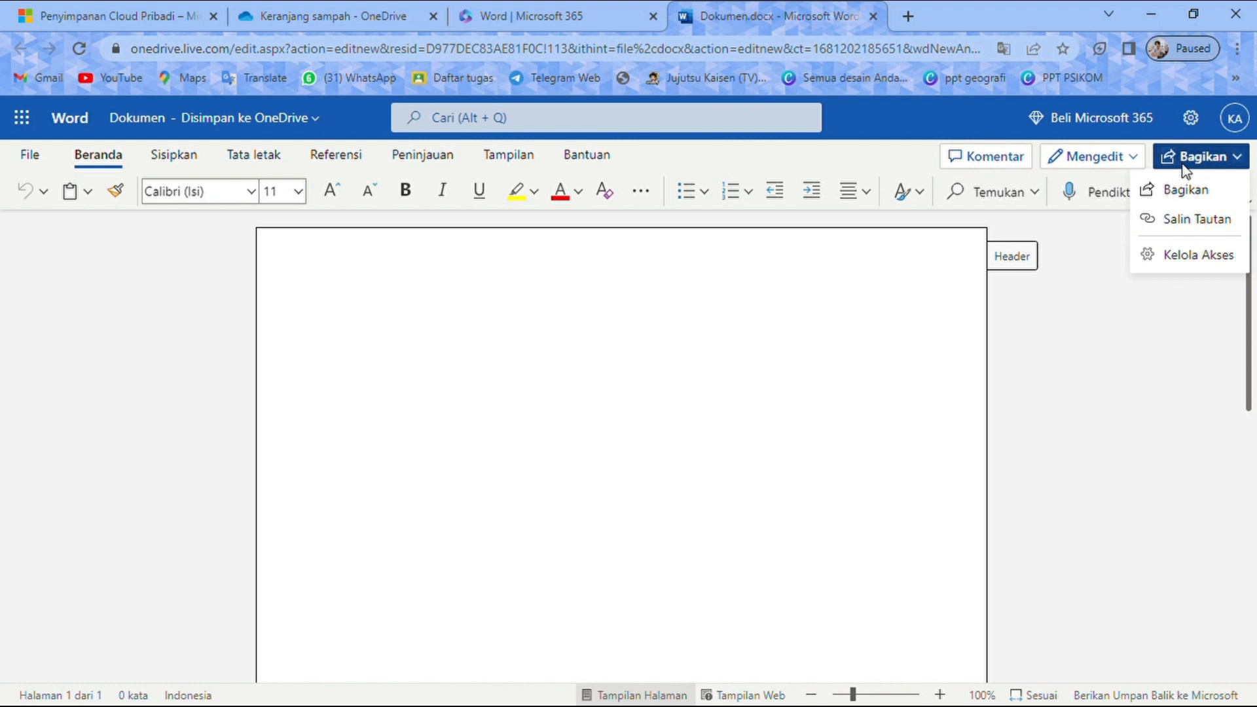
click(872, 16)
click(351, 9)
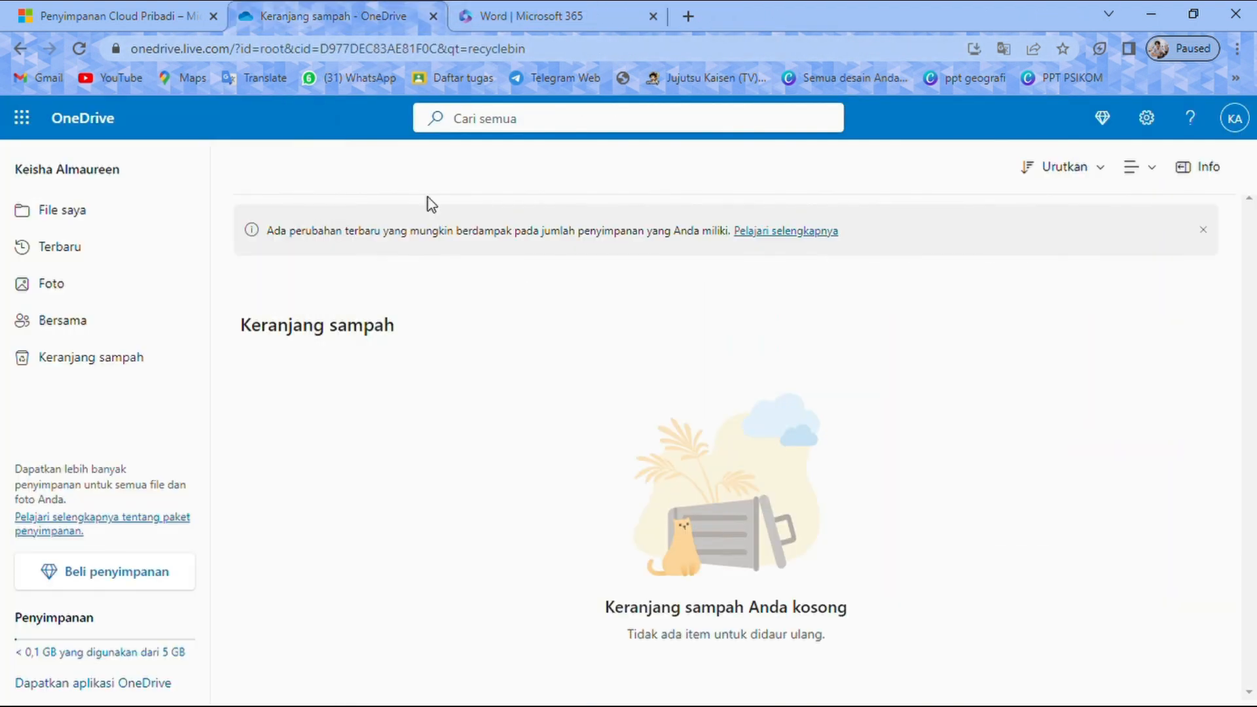